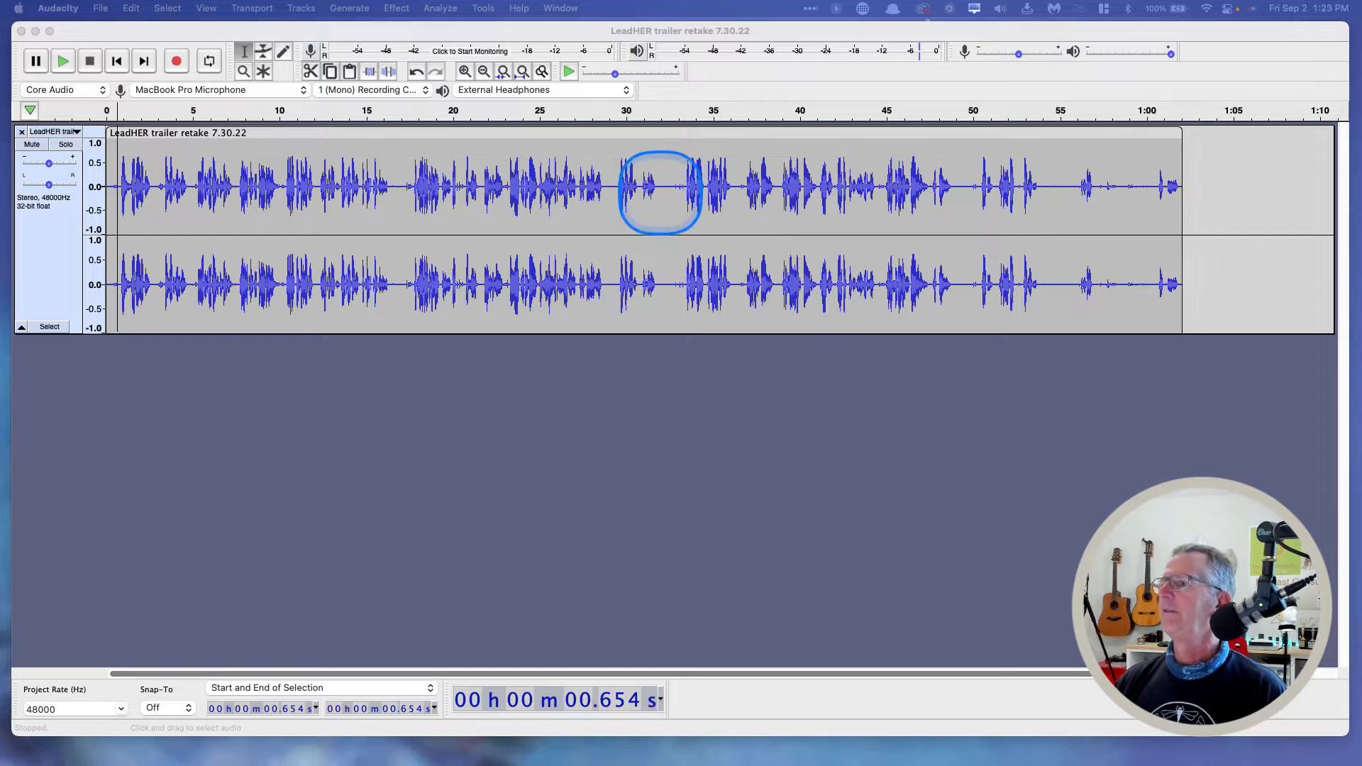
- Play the recording briefly from the pause at about 31.8 seconds
click(657, 176)
key(space)
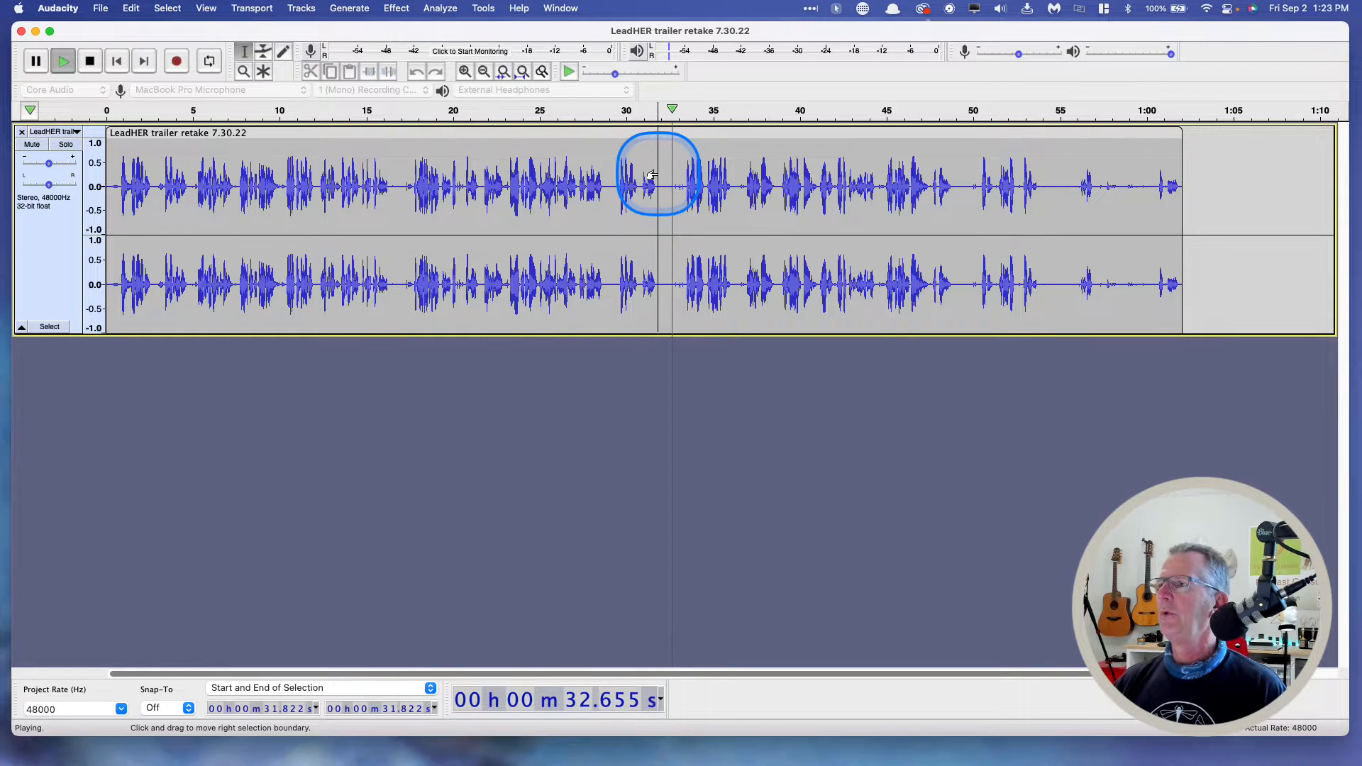
key(space)
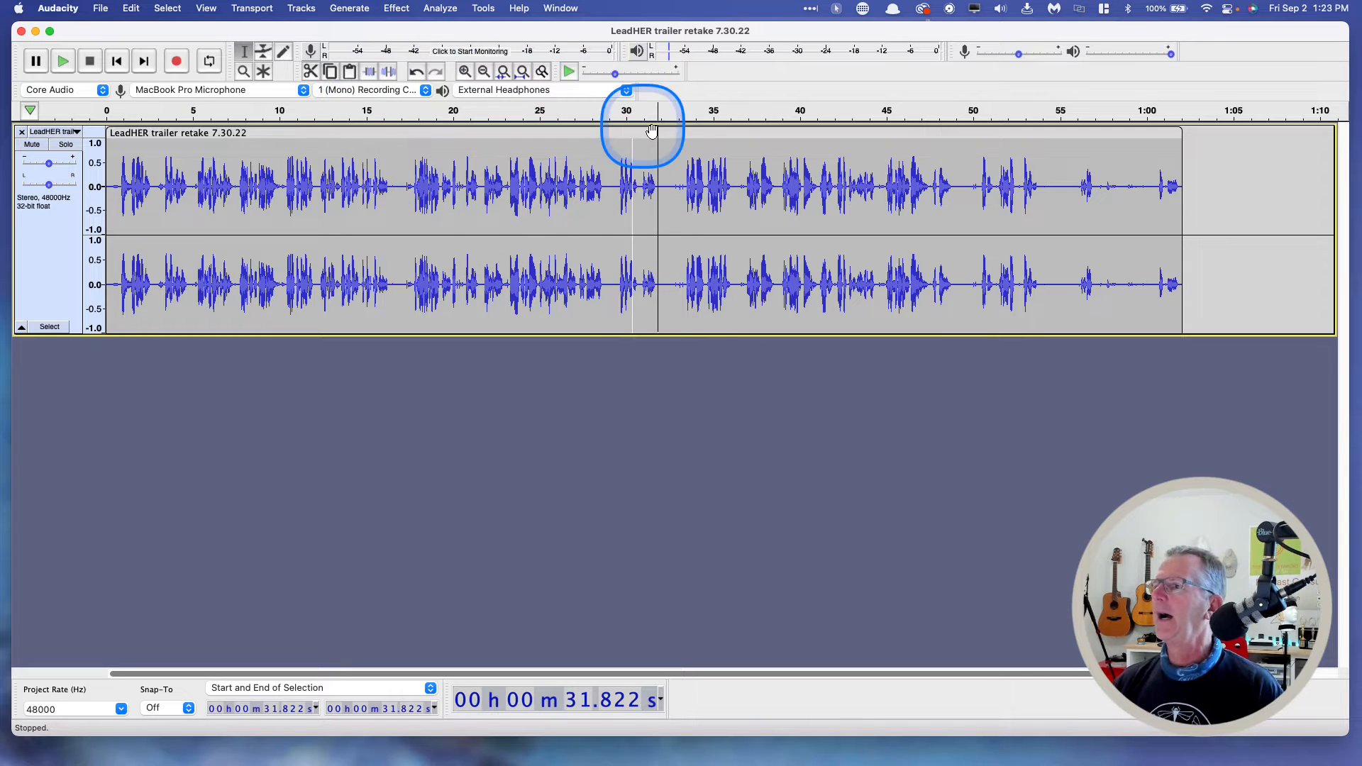
- Examine the waveform around the 31.8-second pause closely and play it from about 30.97 seconds
click(465, 72)
click(466, 72)
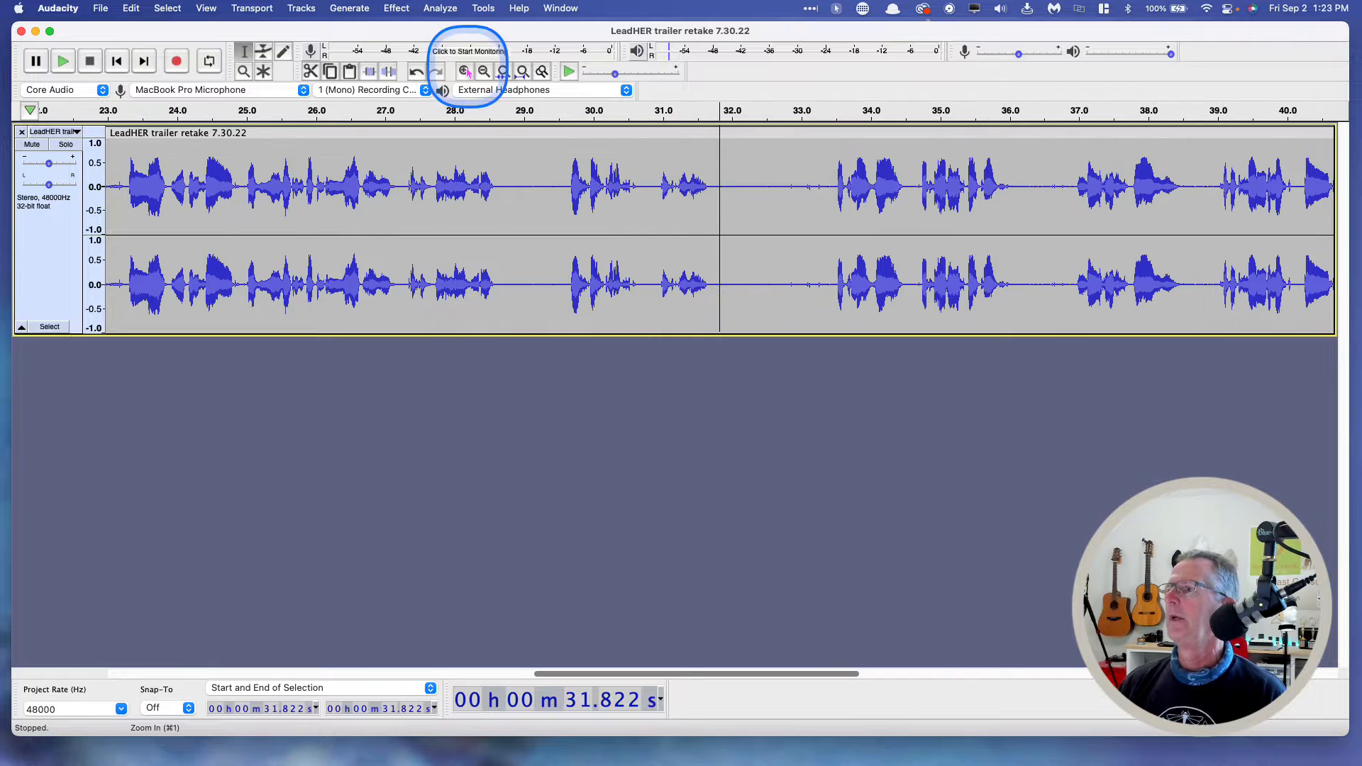
click(465, 72)
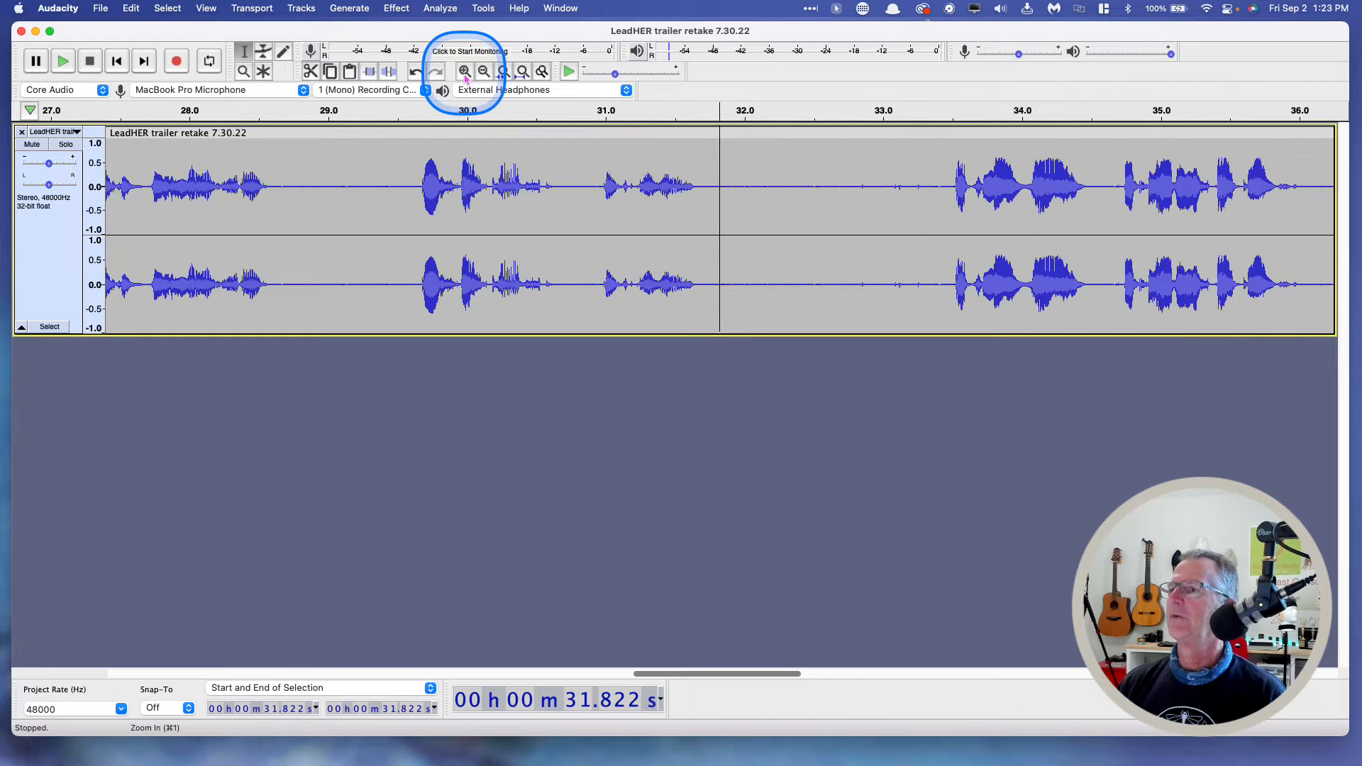
click(466, 72)
click(484, 72)
click(484, 72)
click(484, 71)
click(484, 71)
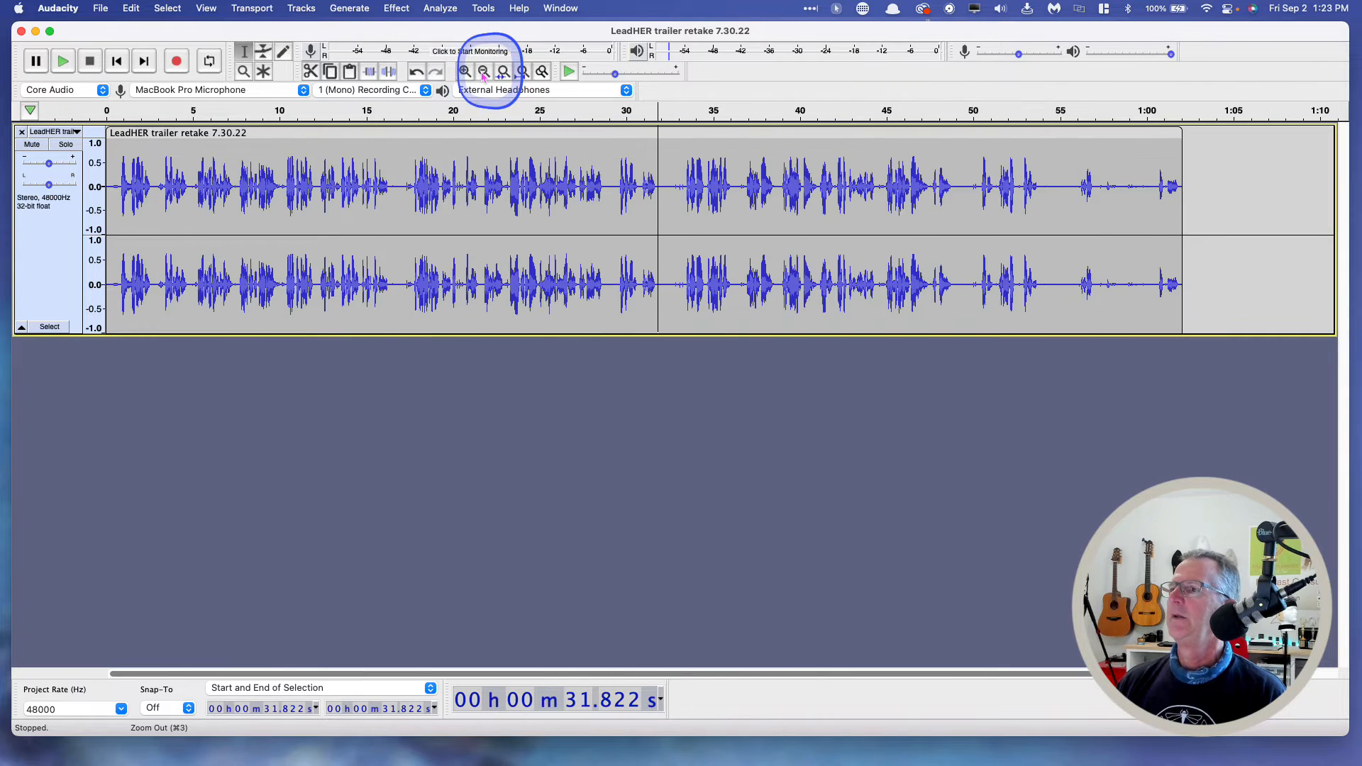
click(465, 72)
click(465, 72)
click(466, 72)
click(466, 72)
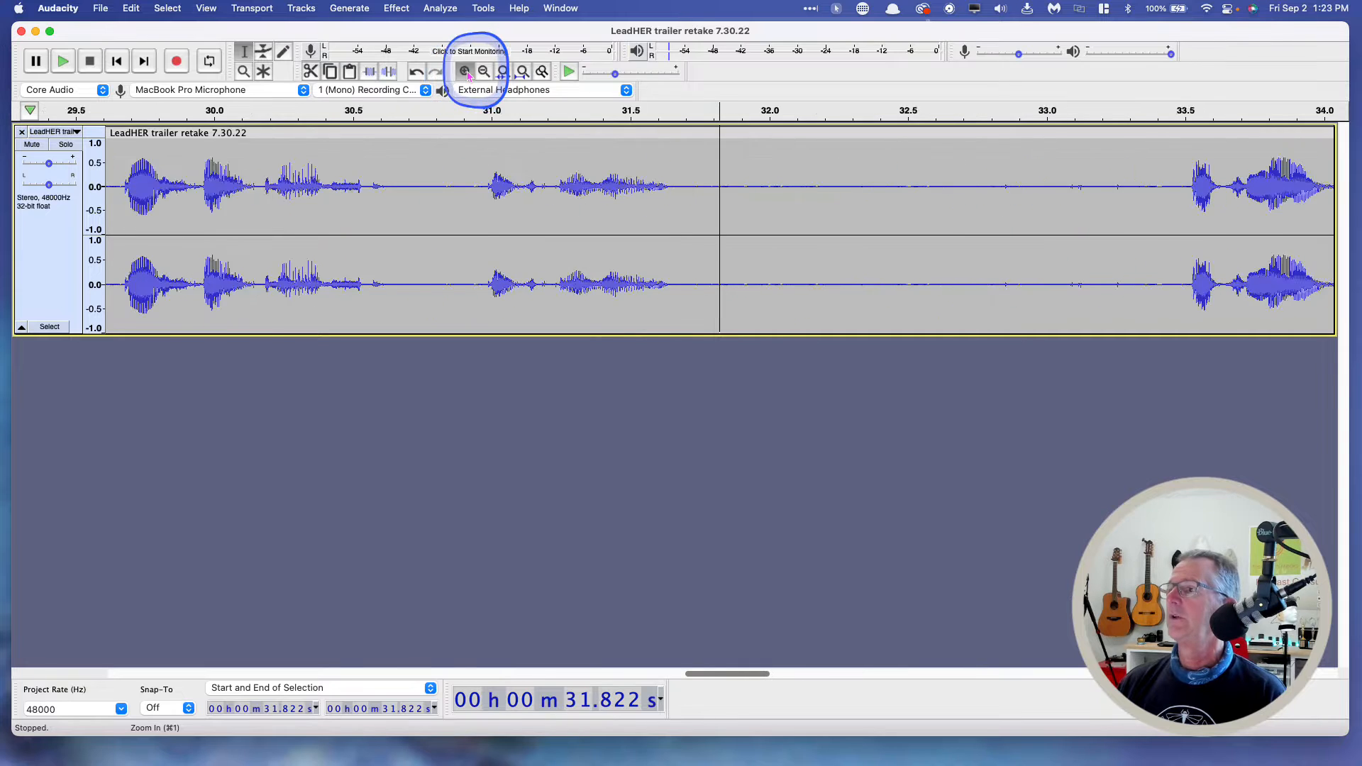
click(465, 71)
click(243, 169)
key(space)
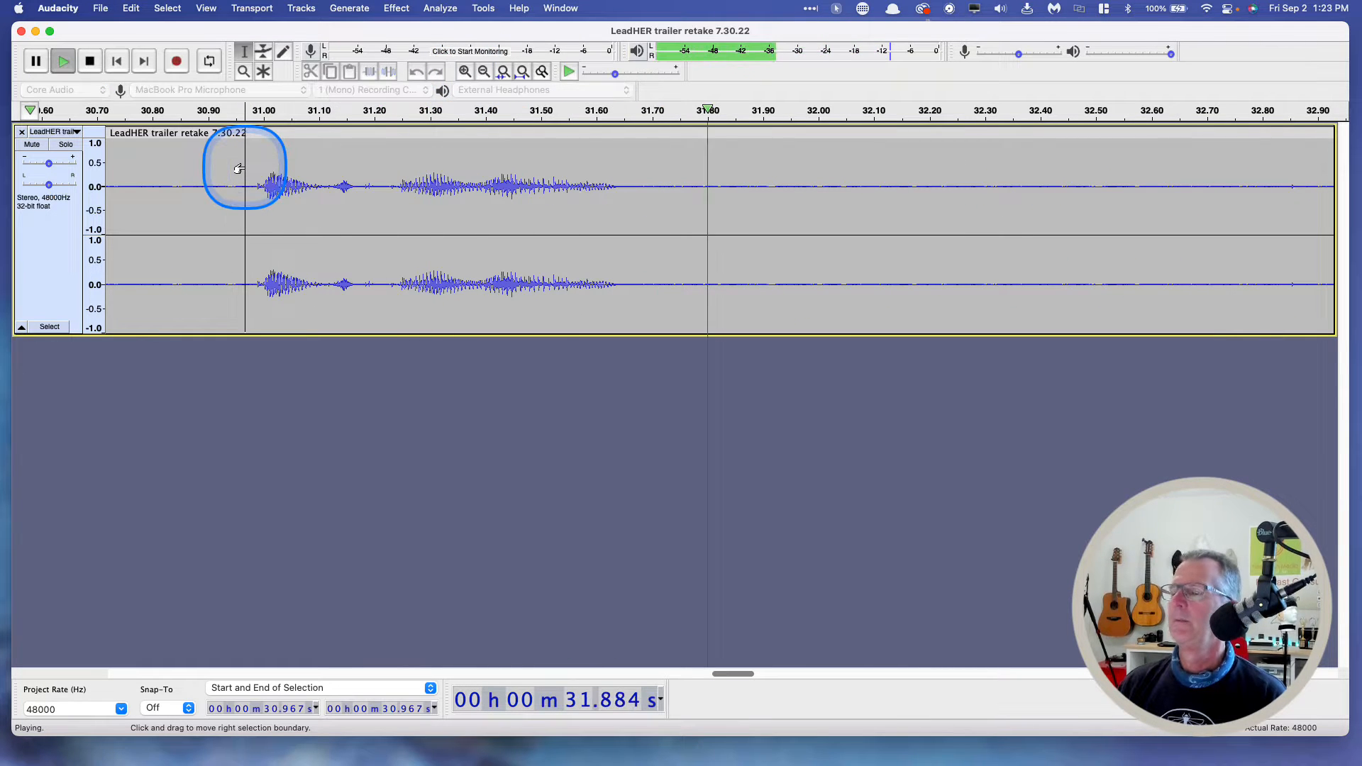
key(space)
- Select the pause between phrases from 31.740 to 33.468 seconds and listen to it
click(484, 72)
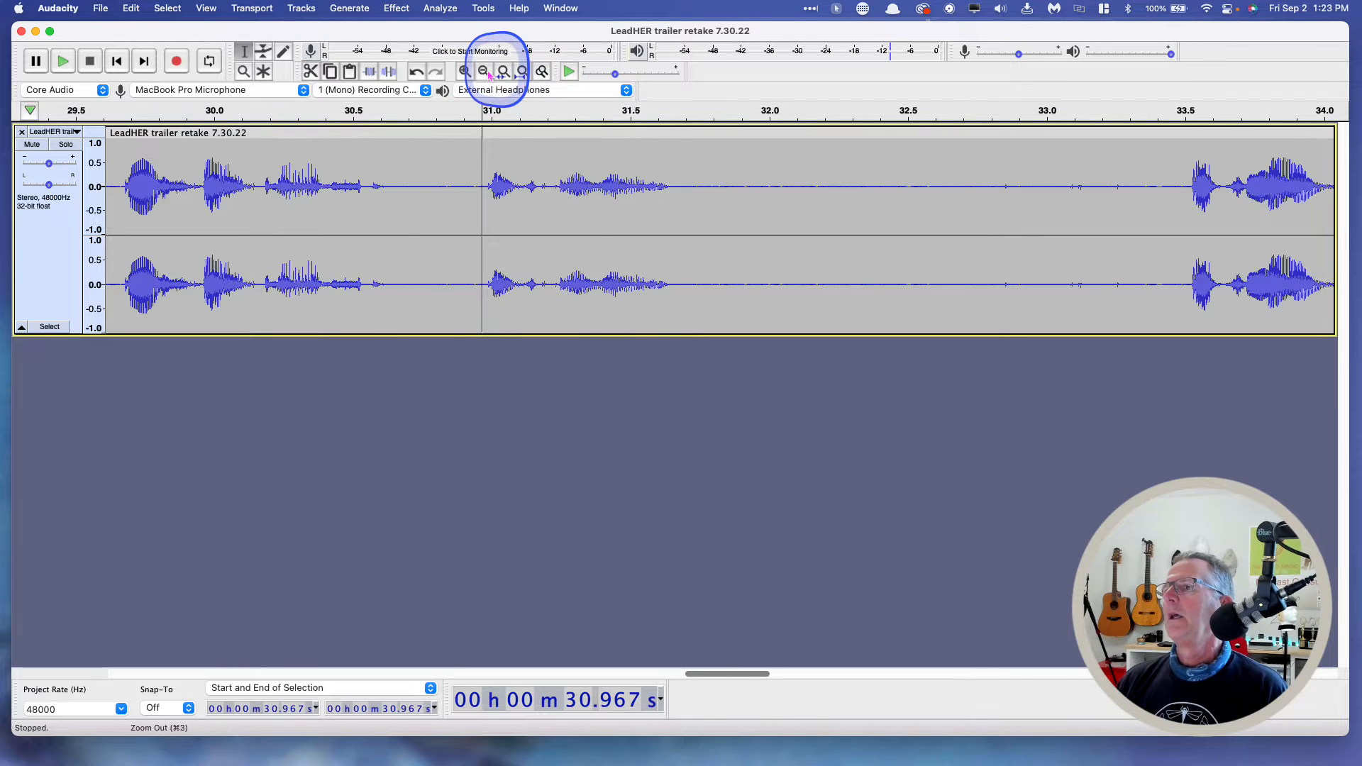
click(487, 73)
click(589, 190)
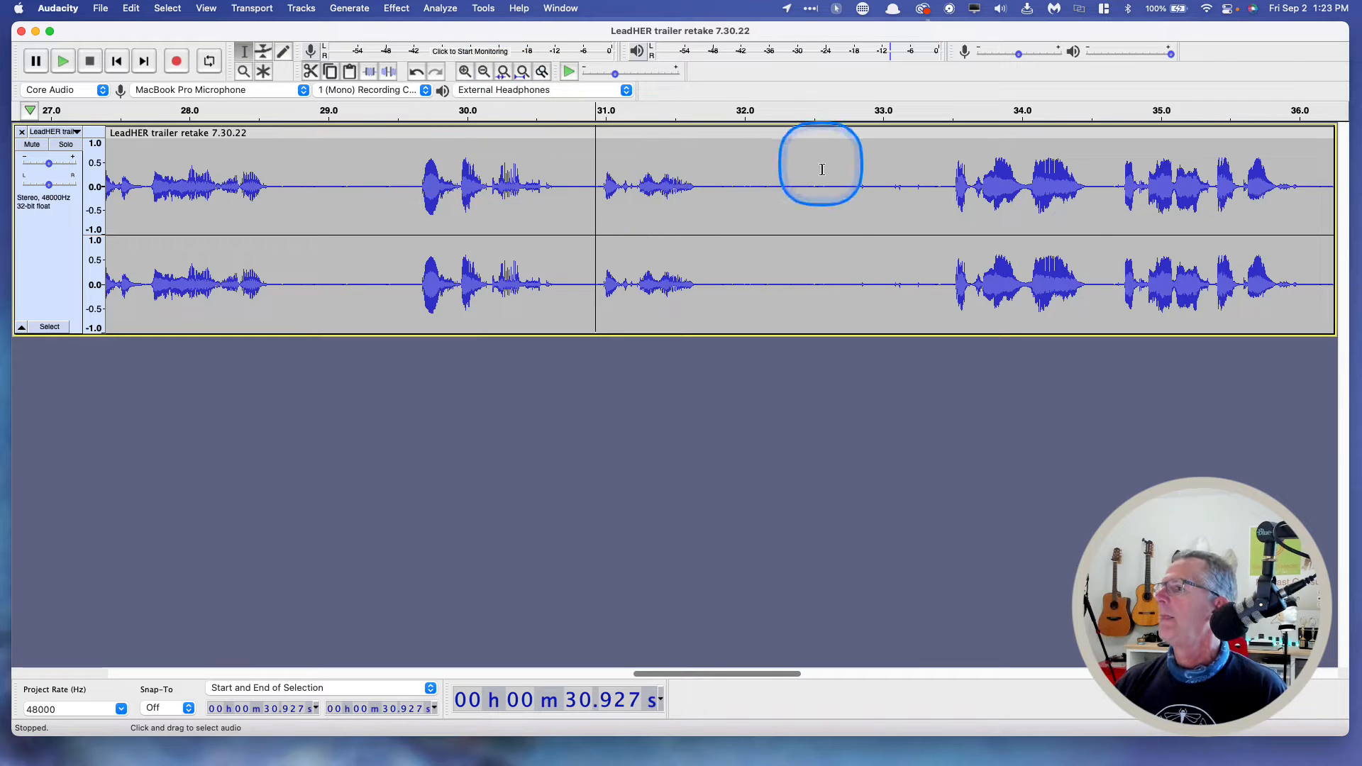
scroll(822, 170, right, 5)
drag(521, 177, 760, 215)
key(space)
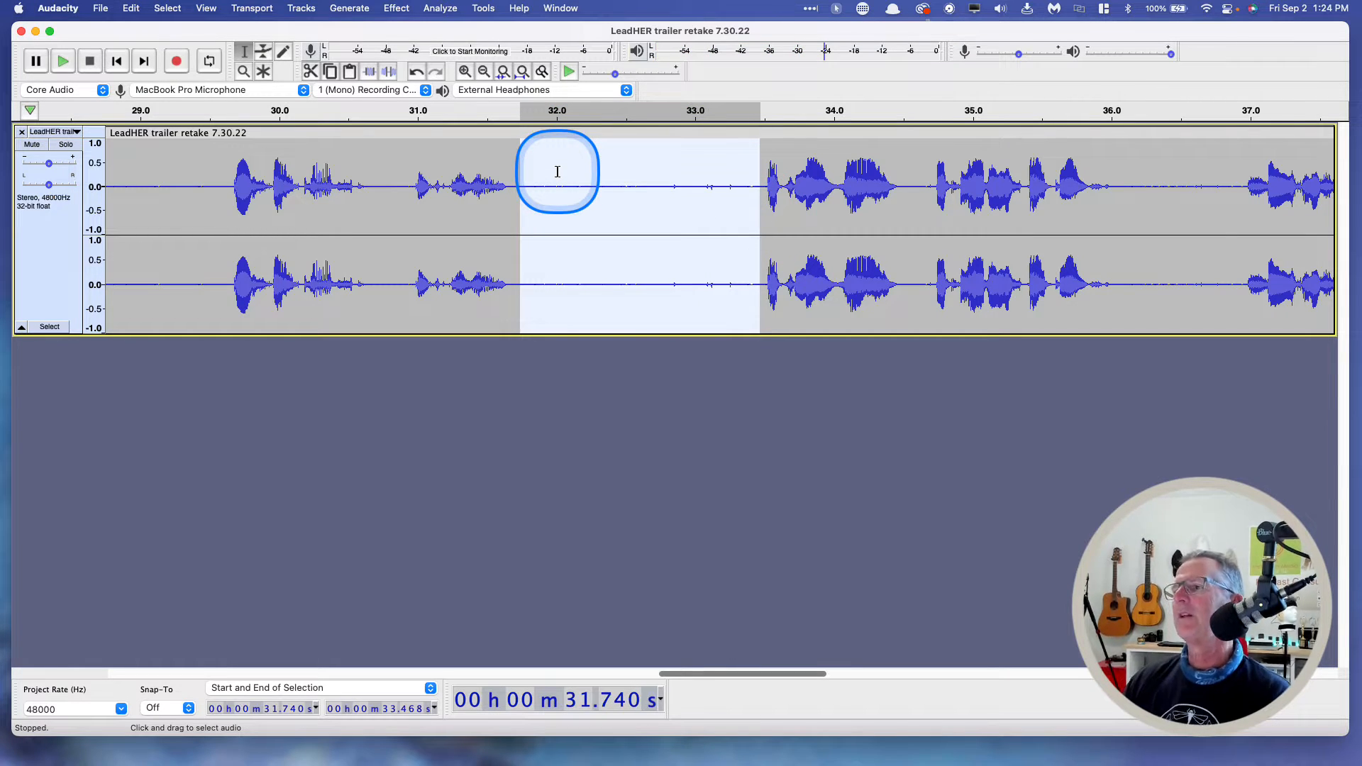
key(space)
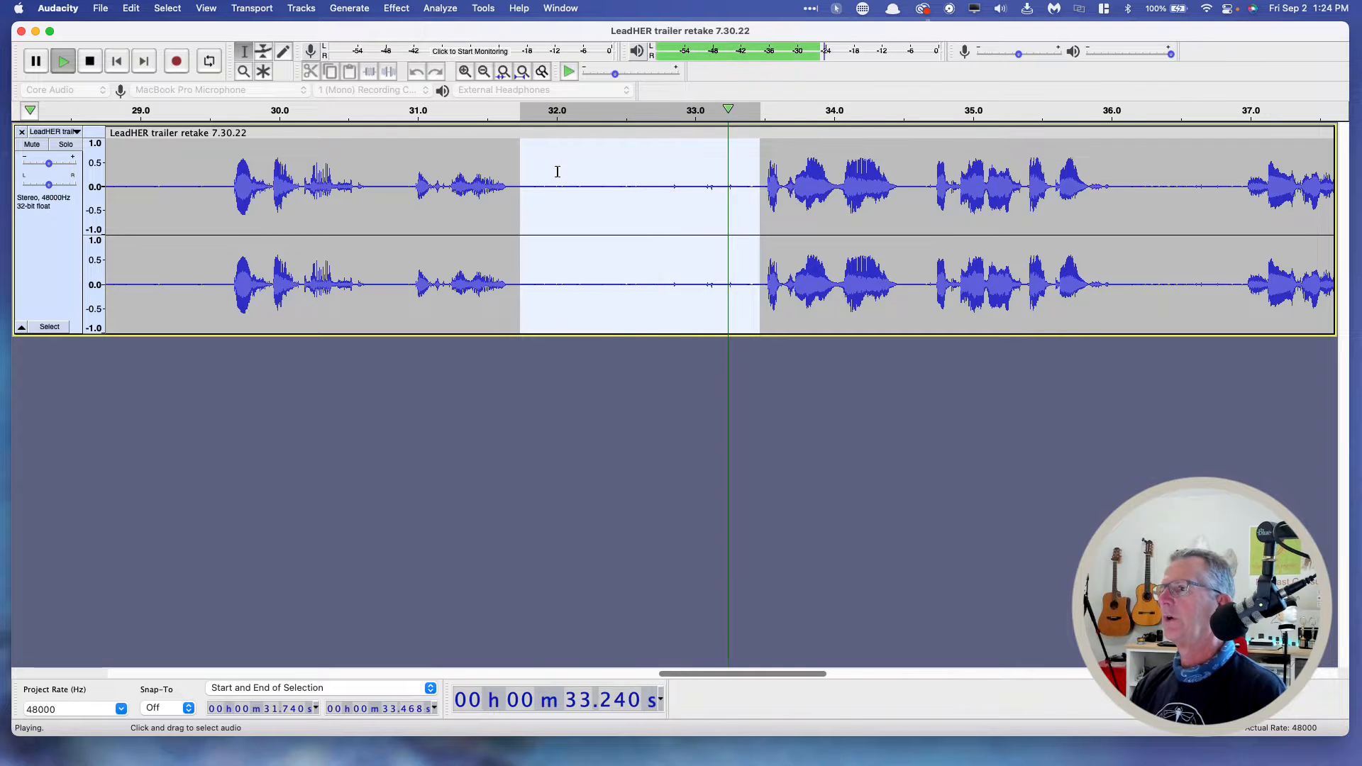
key(space)
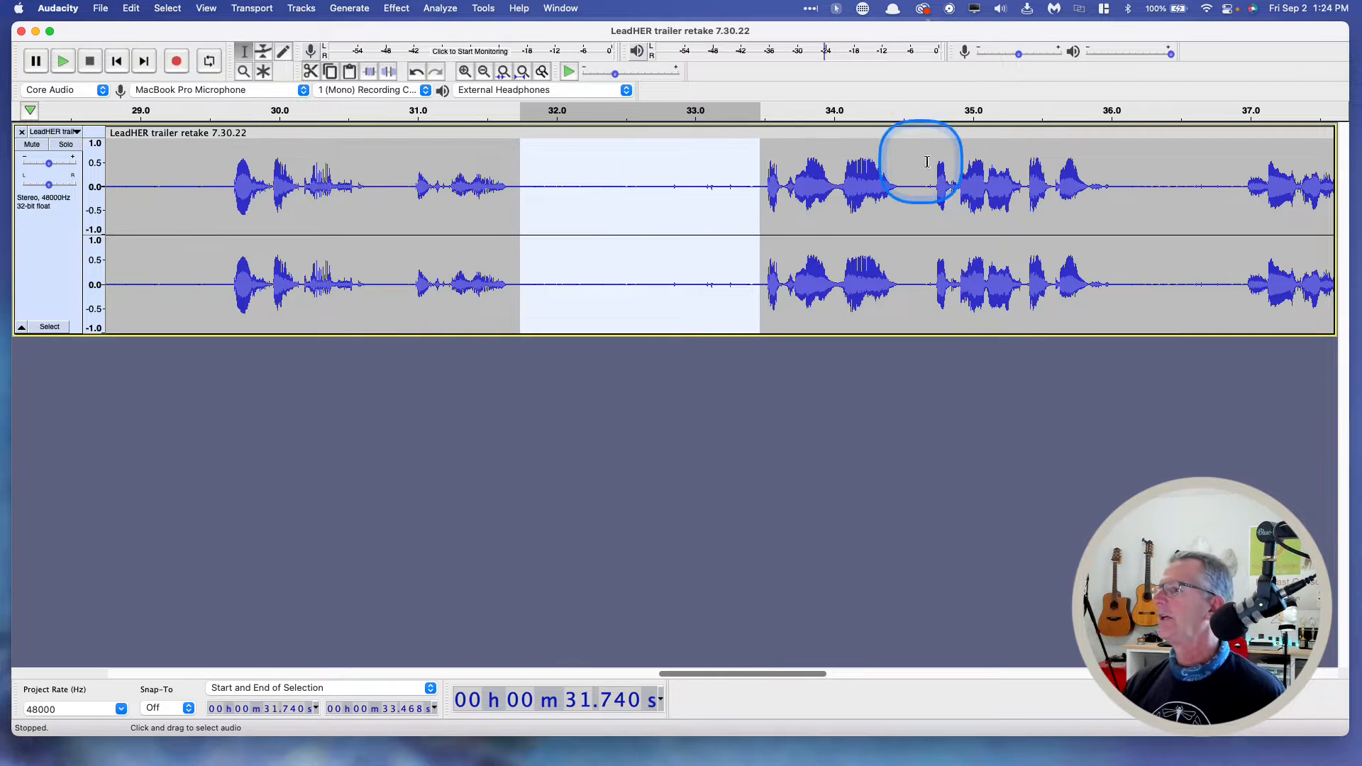
- Play the track from about 10 seconds and silence the breath from 13.232 to 13.585 seconds
click(1119, 177)
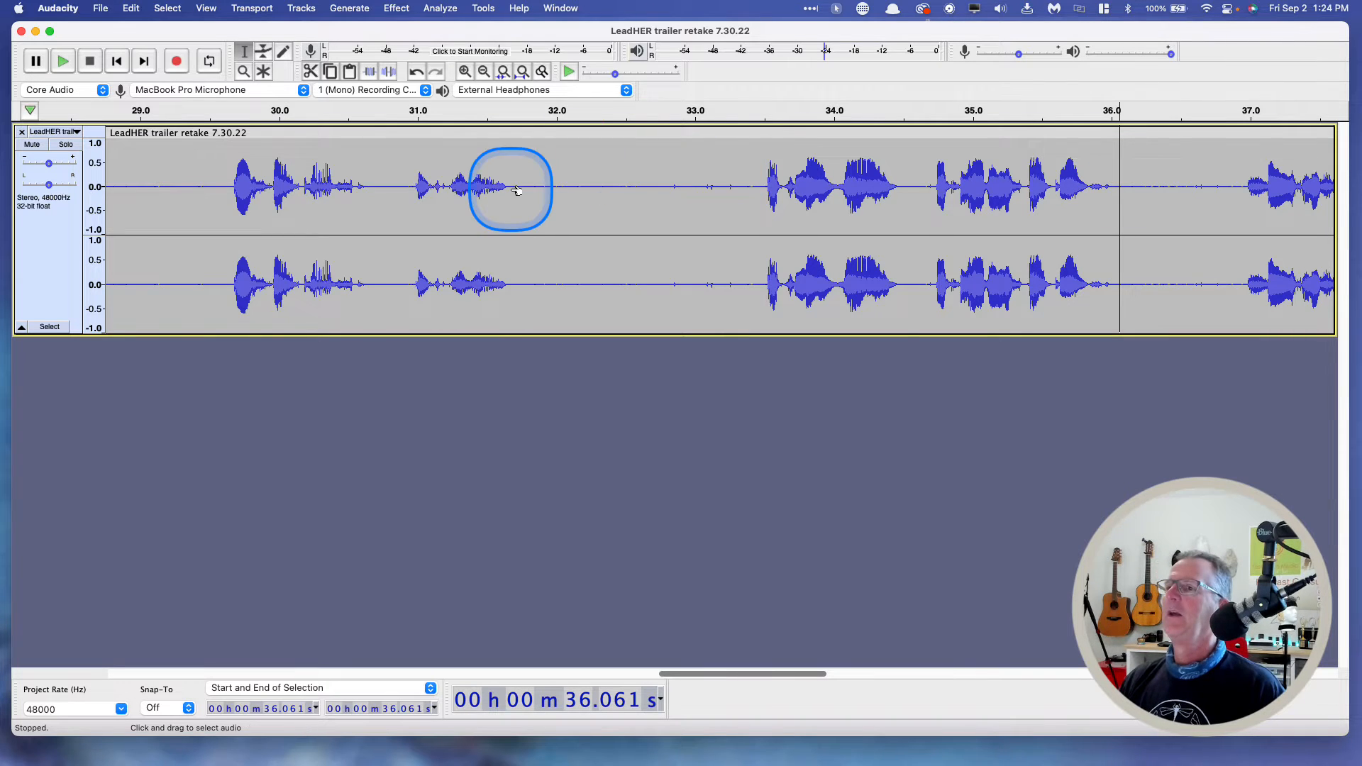
scroll(500, 188, left, 15)
click(213, 170)
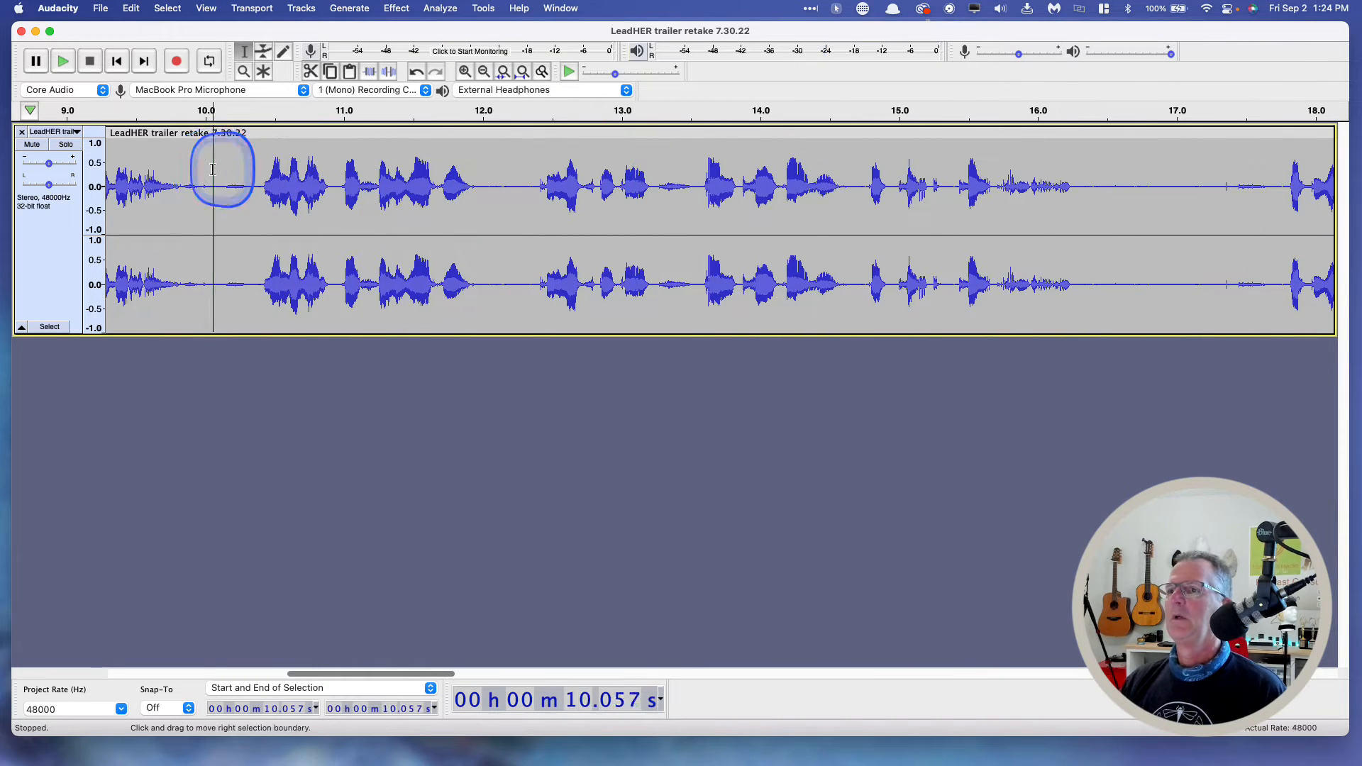
key(space)
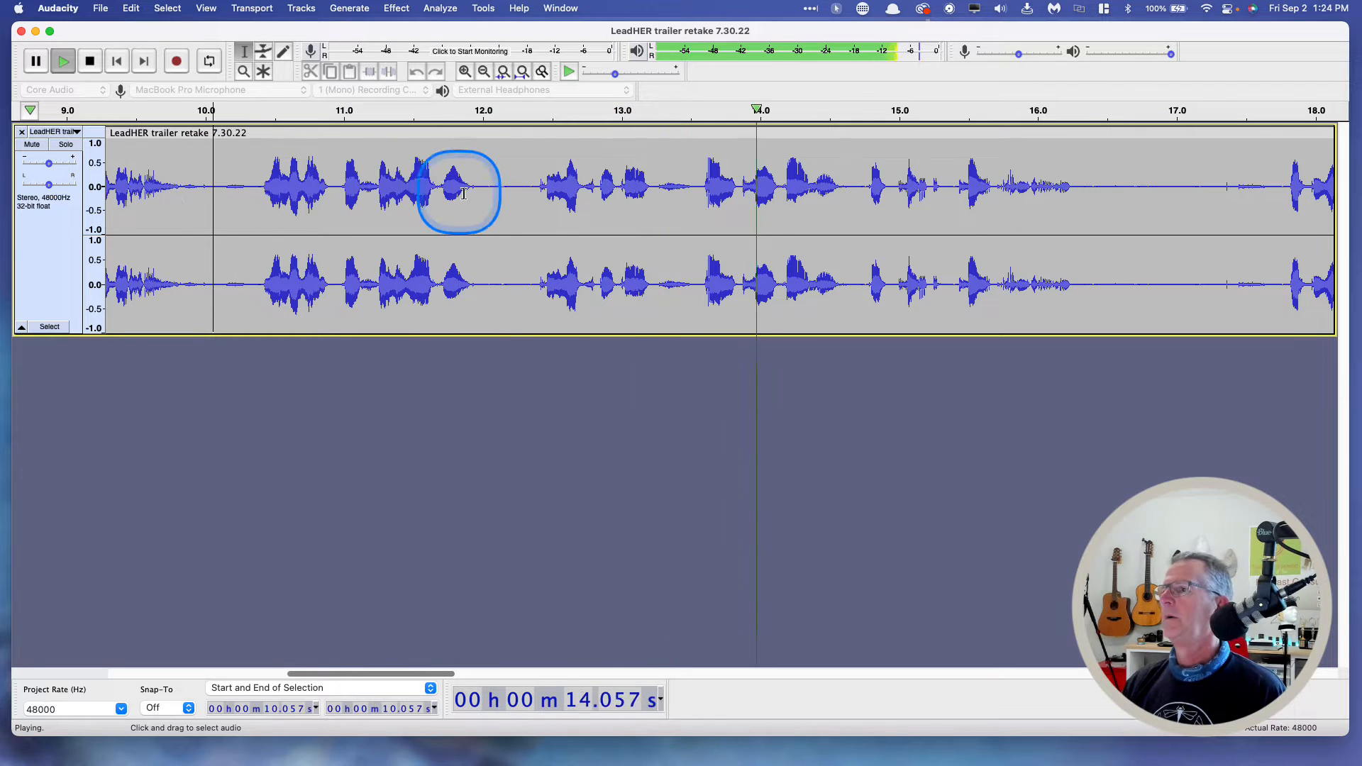
drag(654, 183, 701, 183)
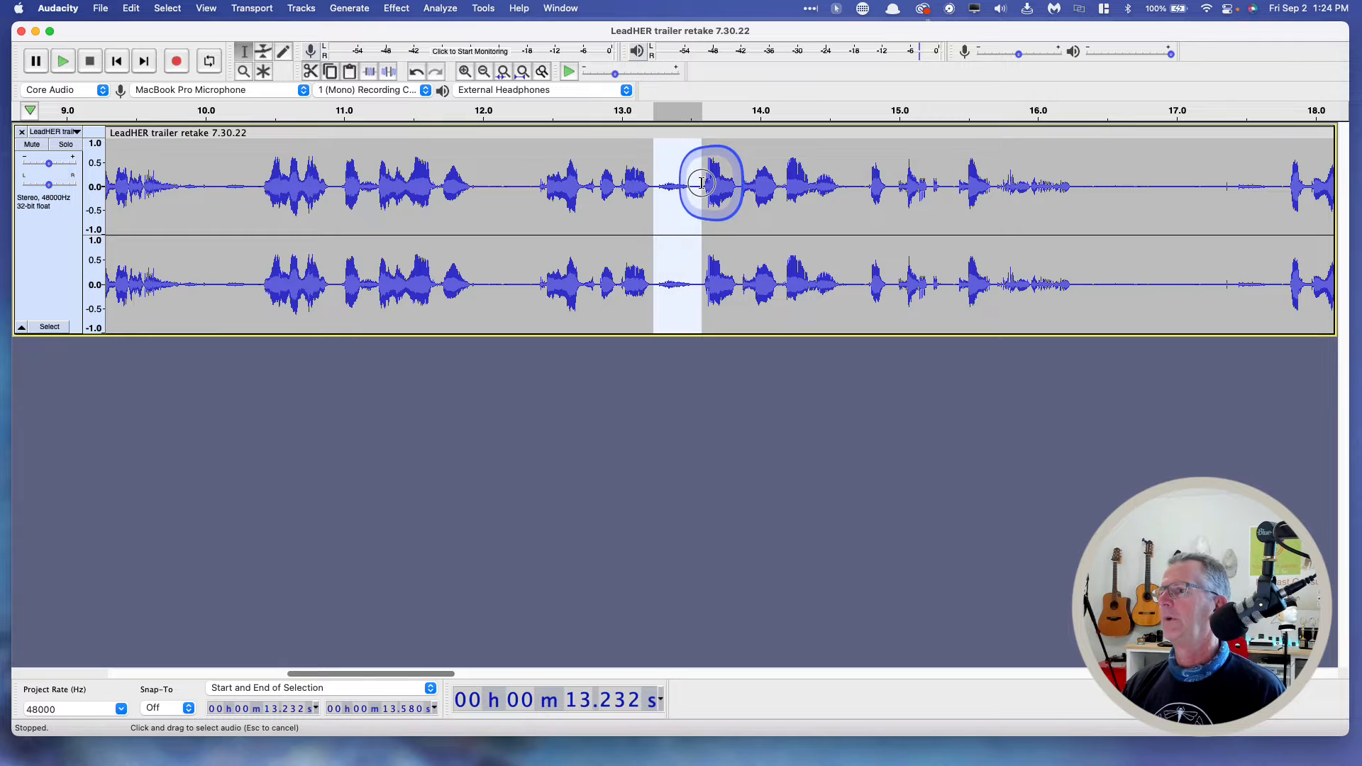
key(space)
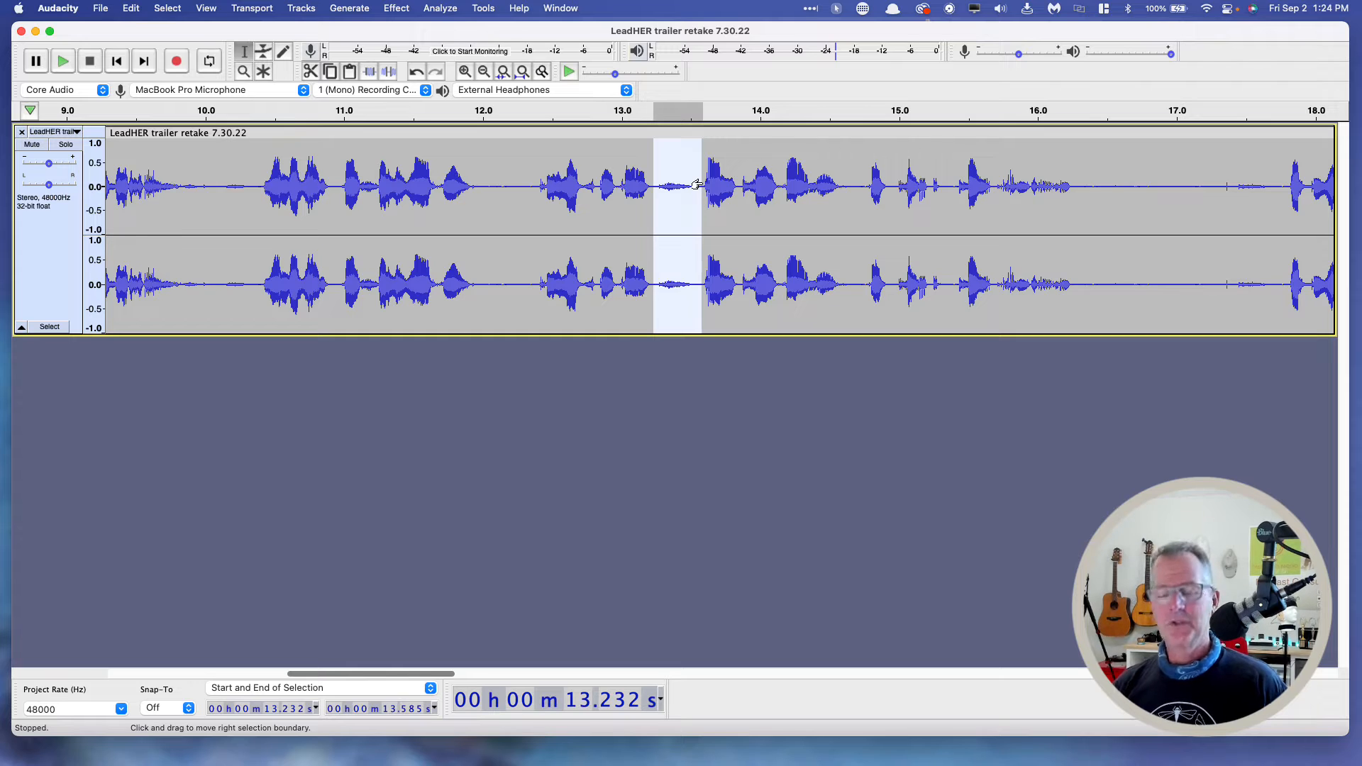
- Play back from about 12.5 seconds and silence the pause from 16.284 to 17.746 seconds
click(552, 176)
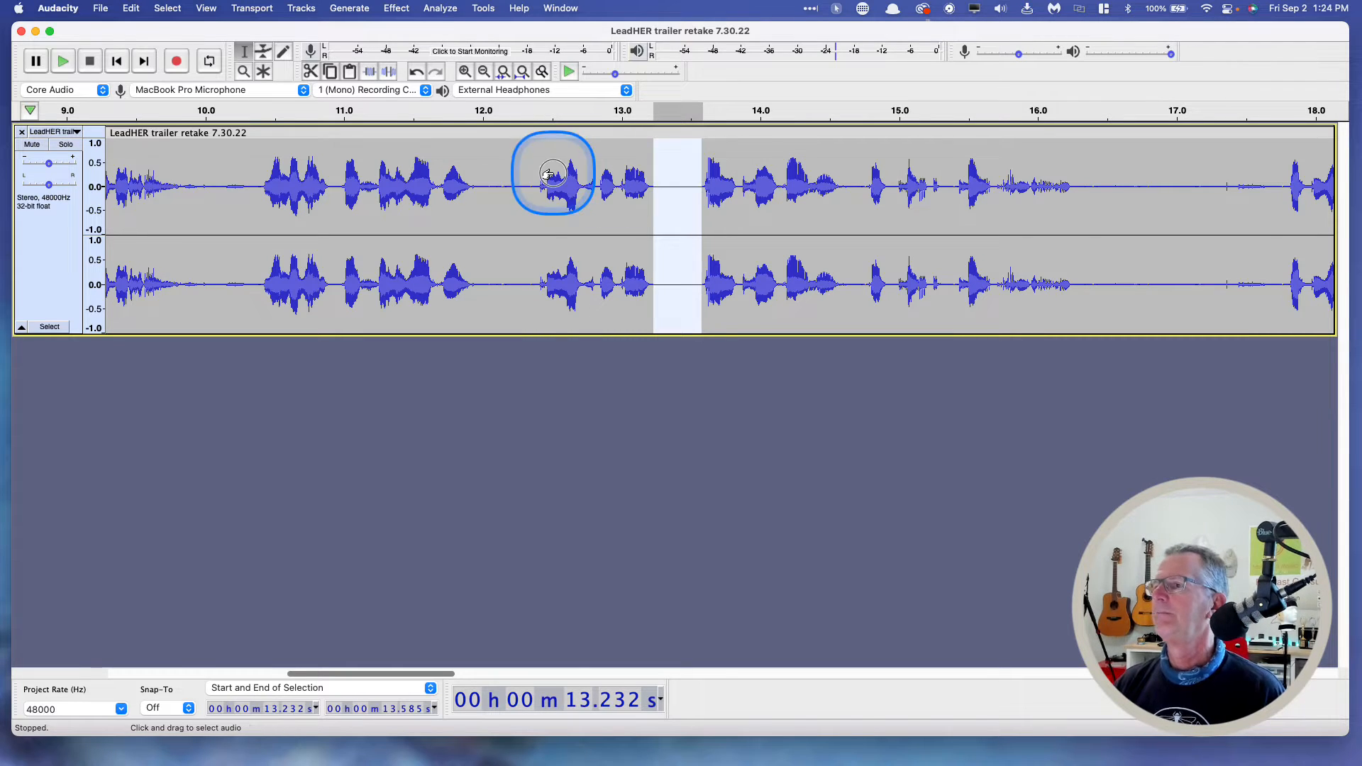
key(space)
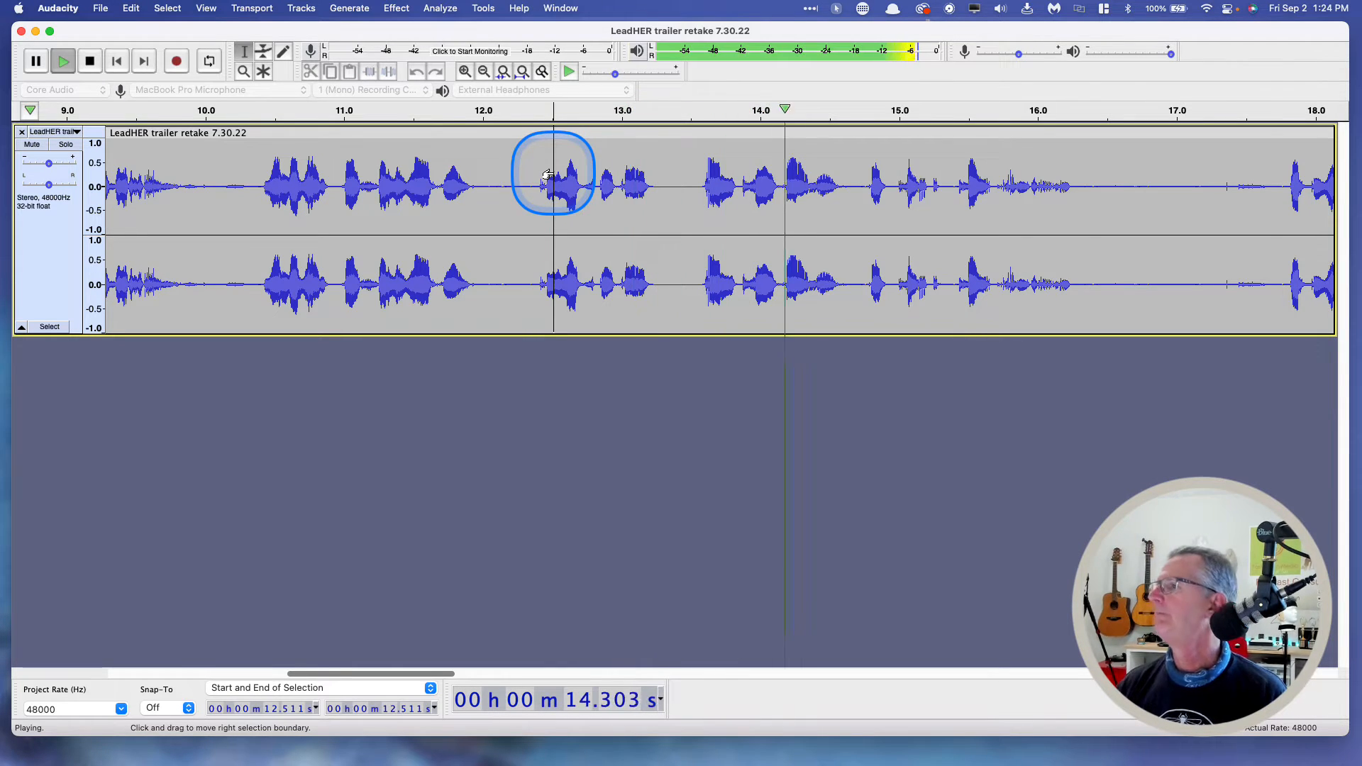
drag(1225, 177, 1279, 181)
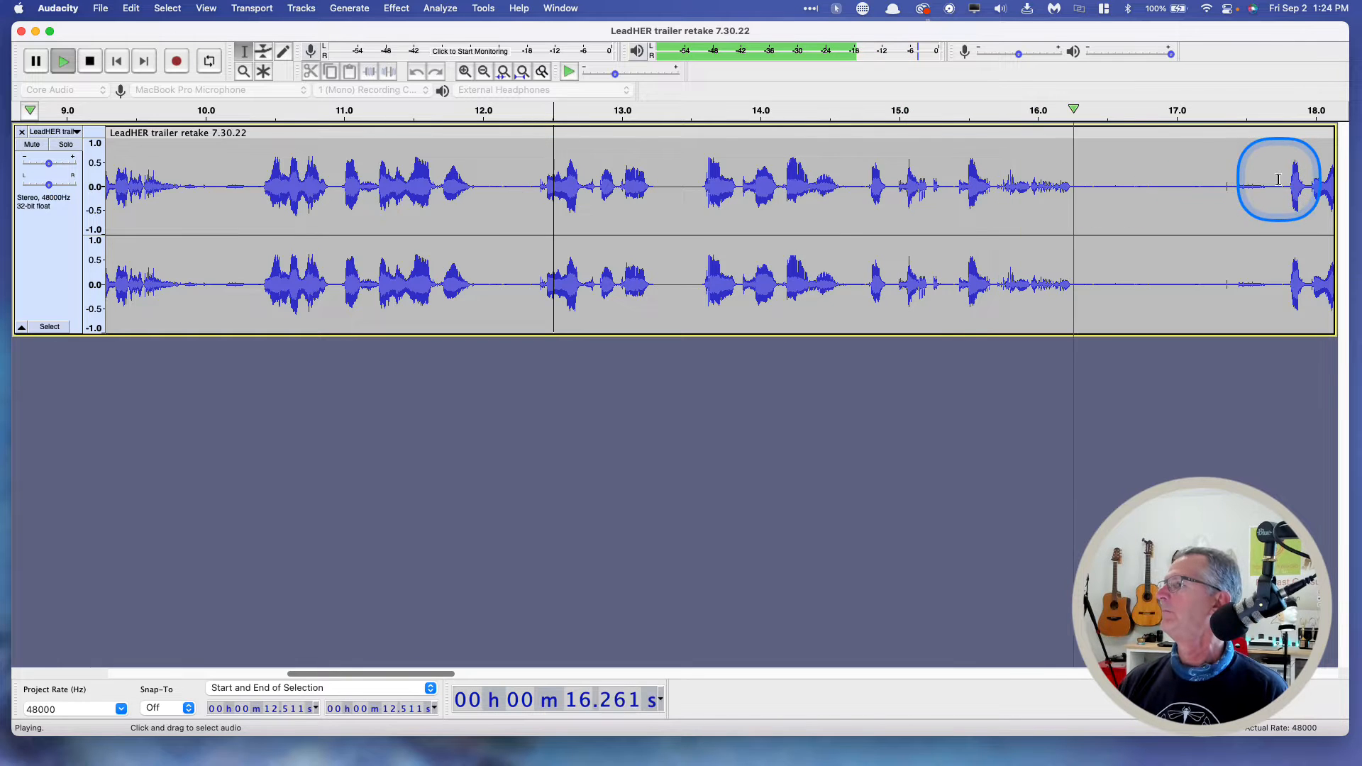
shift+click(1078, 178)
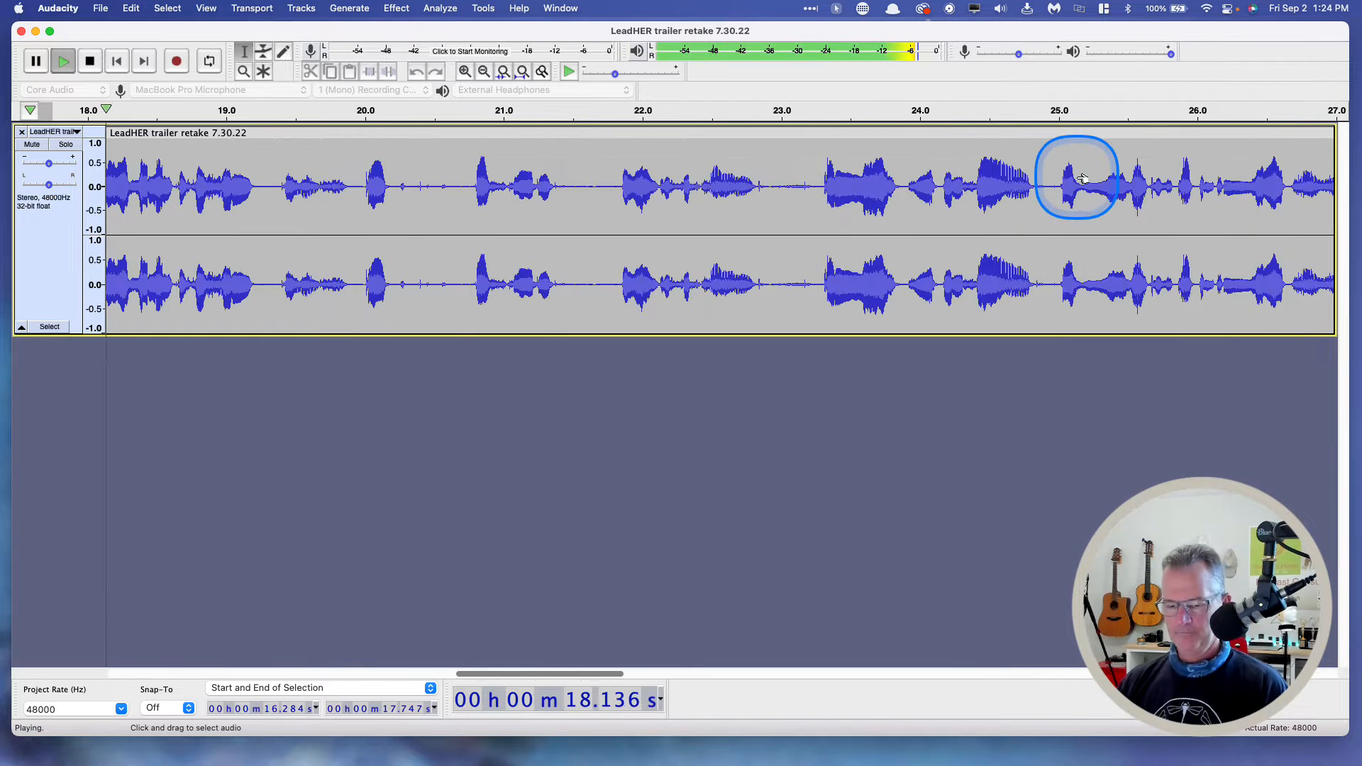
key(space)
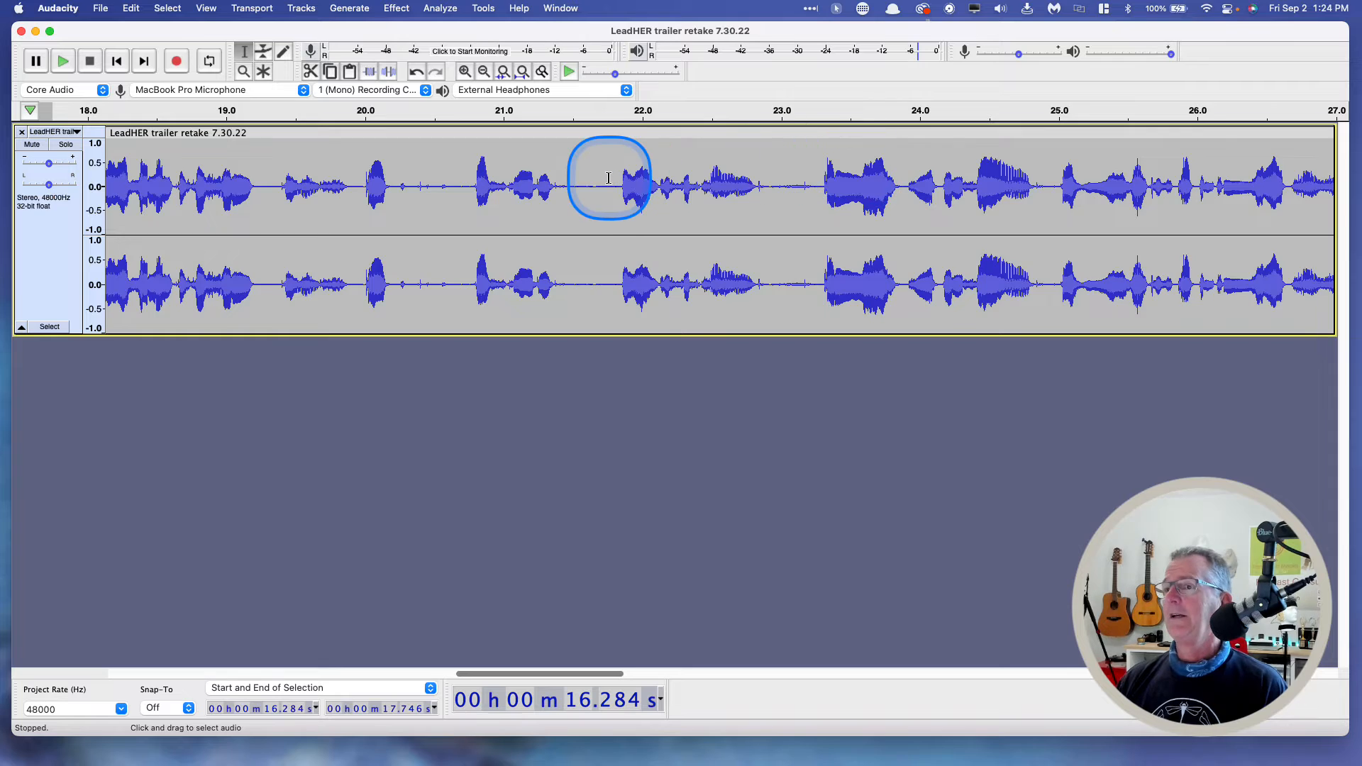
- Play the track from about 14.66 seconds to check the silenced pause
scroll(608, 177, left, 15)
scroll(698, 213, right, 8)
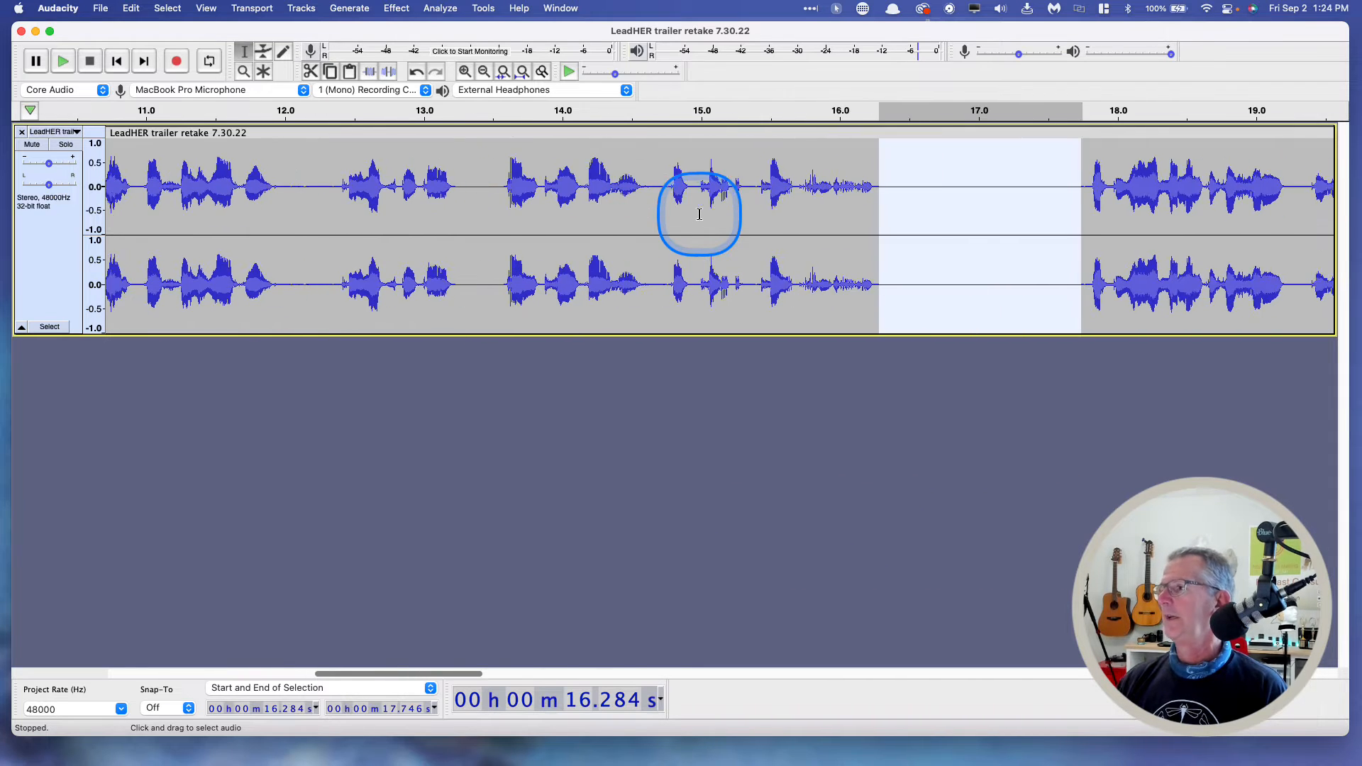
click(650, 186)
key(space)
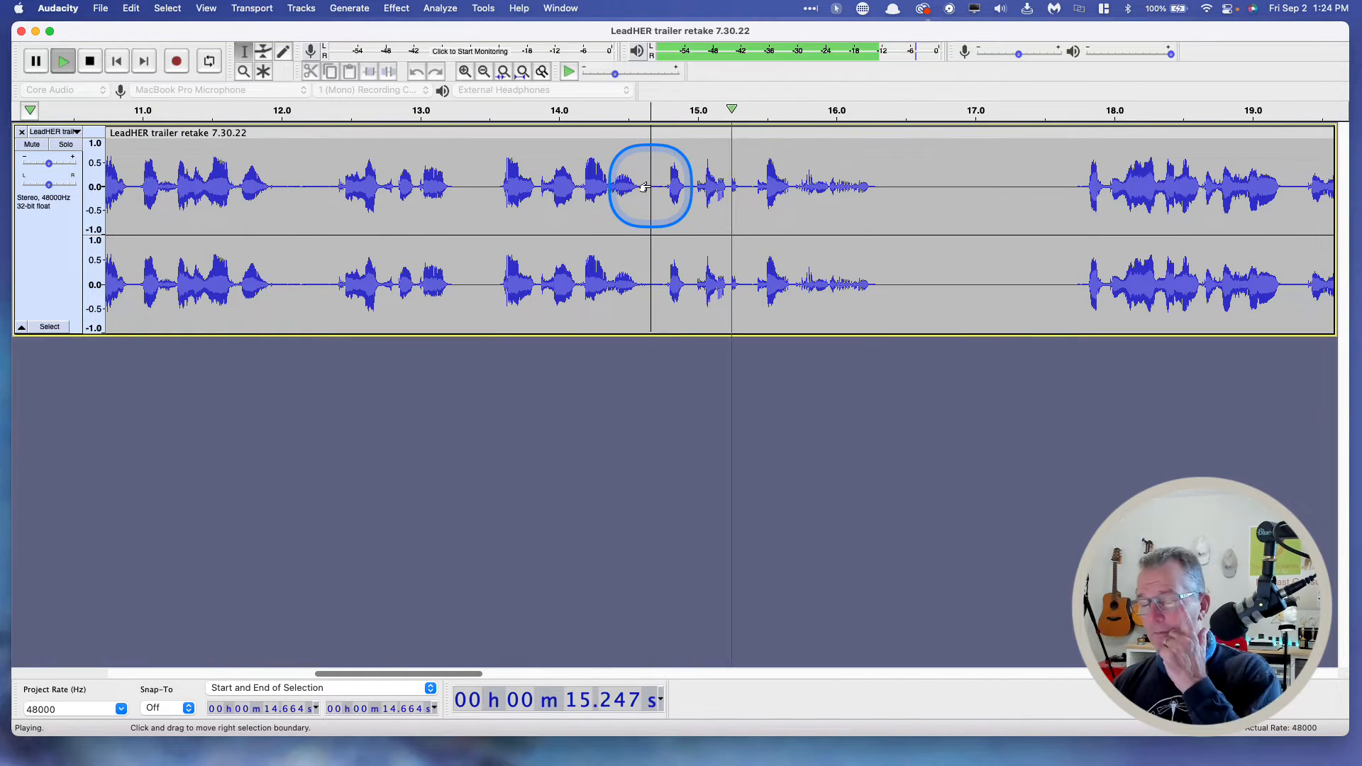
key(space)
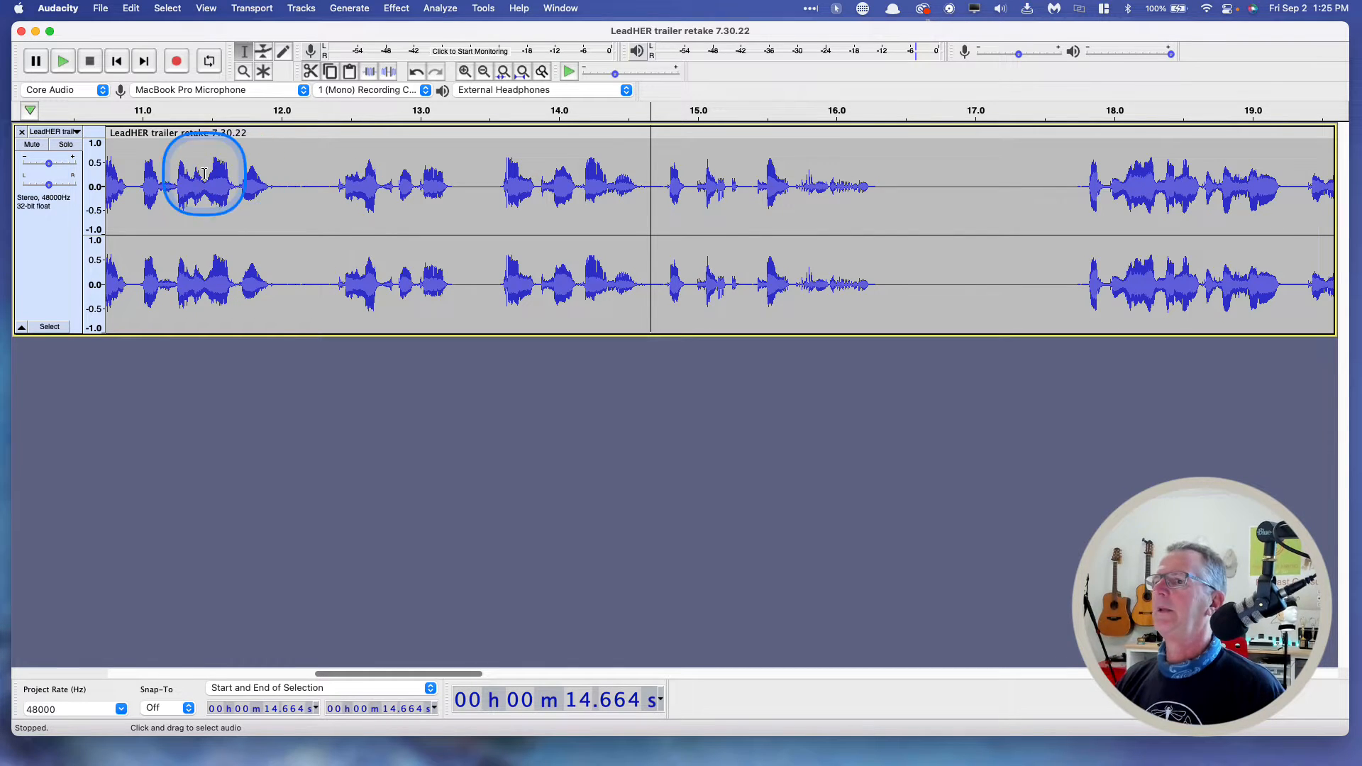
- Listen to the opening of the track and delete the breath from 0.143 to 0.874 seconds
scroll(297, 174, left, 10)
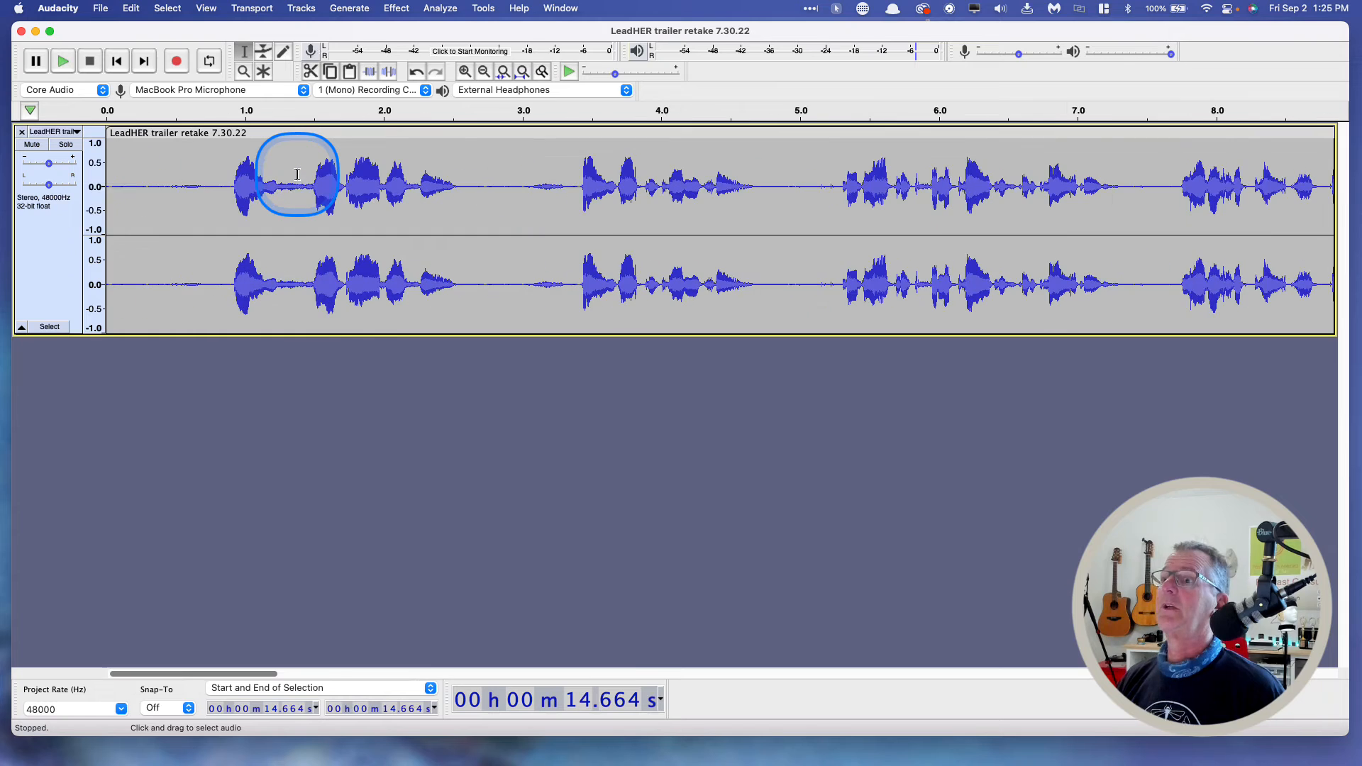
click(140, 170)
key(space)
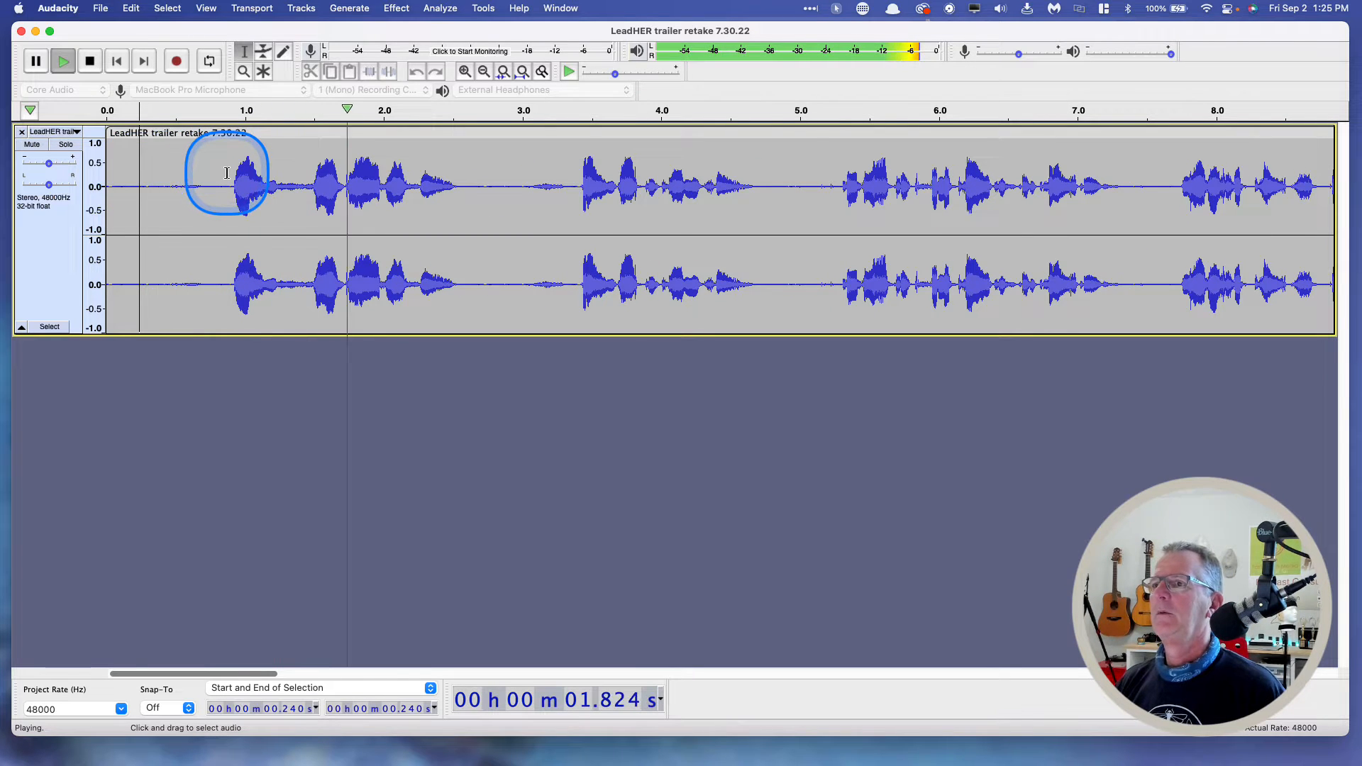
key(space)
drag(228, 167, 125, 190)
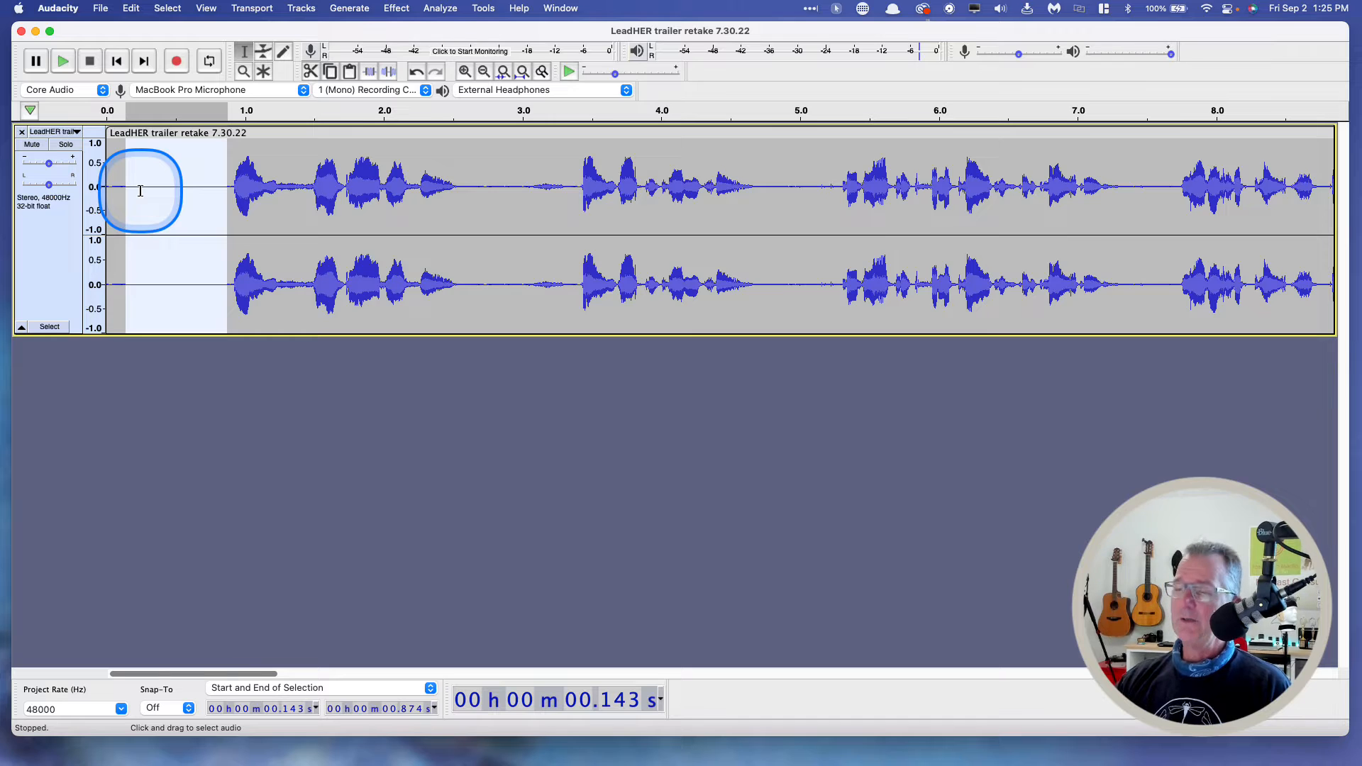
key(Delete)
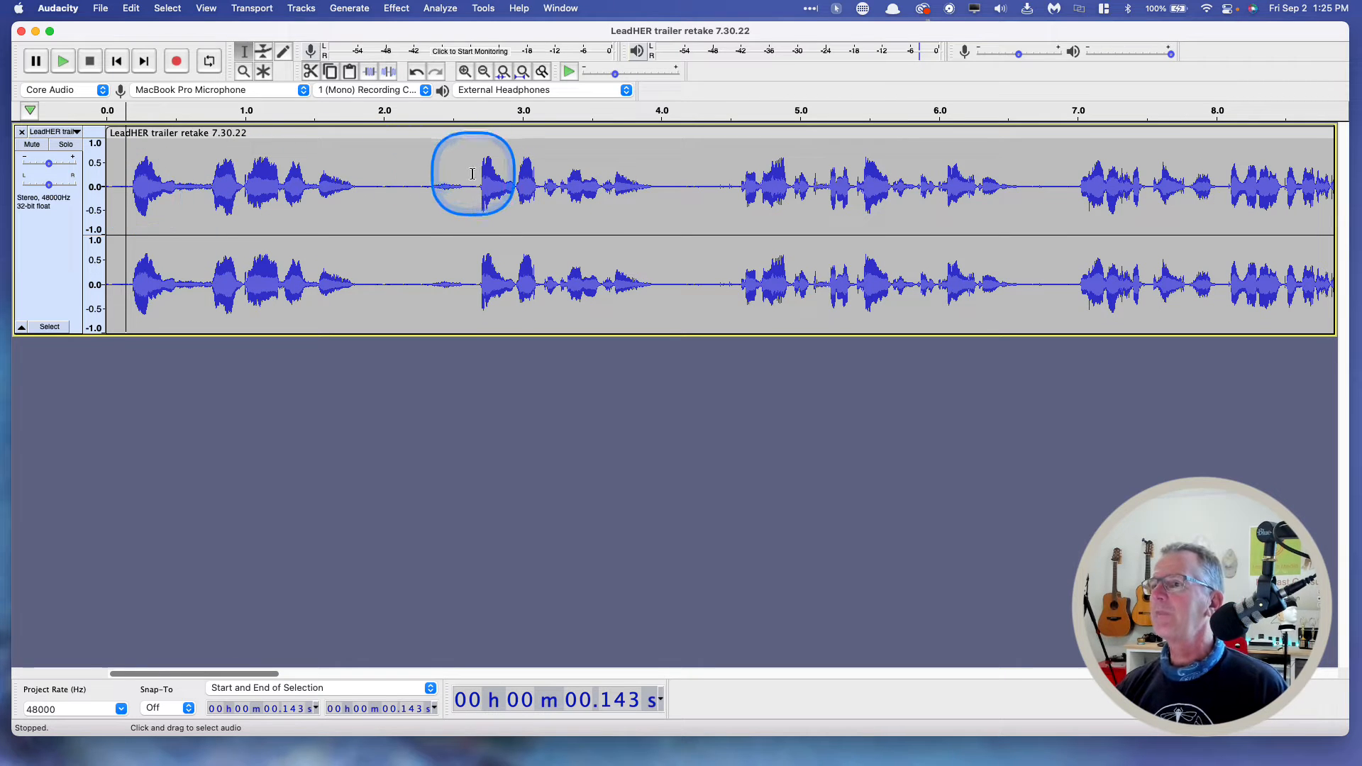
- Delete the breath starting at 2.275 seconds, just before the second phrase, and play the opening from about 0.19 seconds
drag(471, 173, 423, 174)
key(Delete)
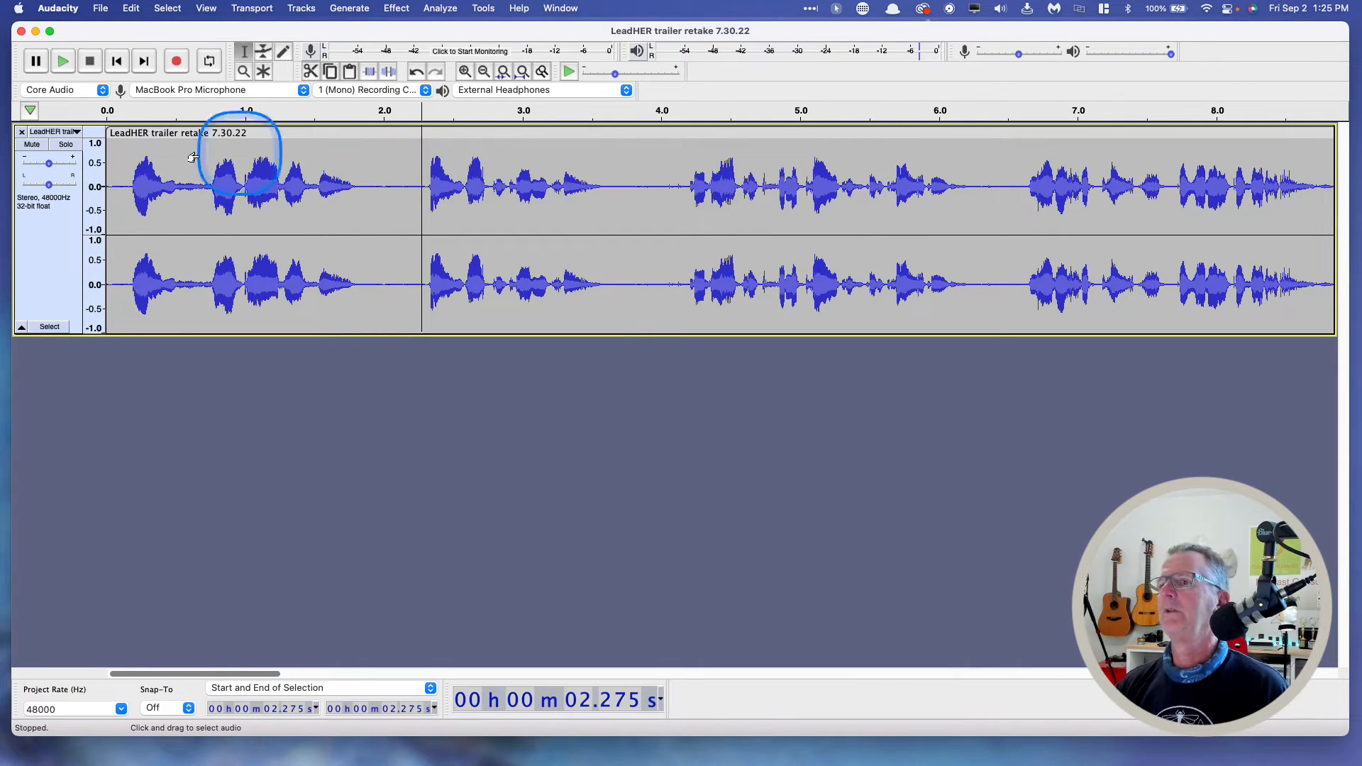
click(132, 170)
key(space)
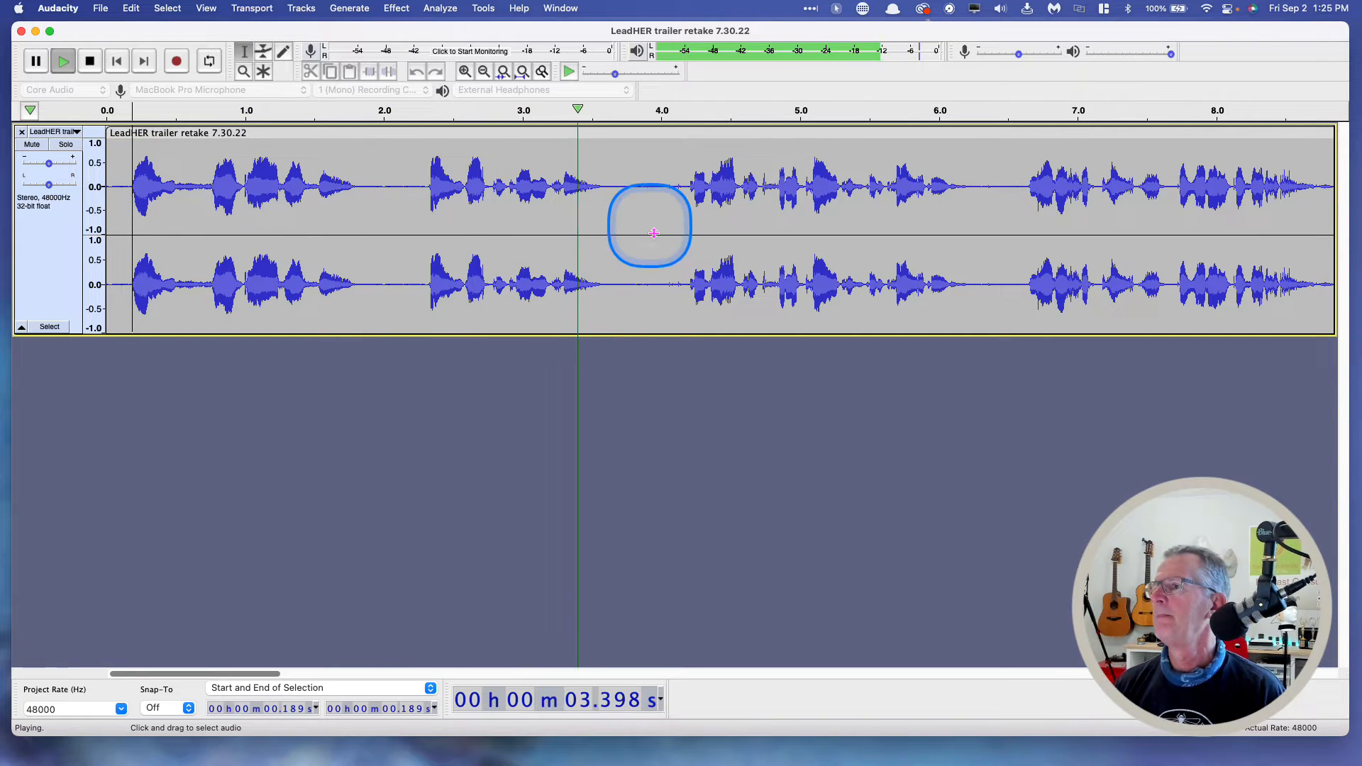
key(space)
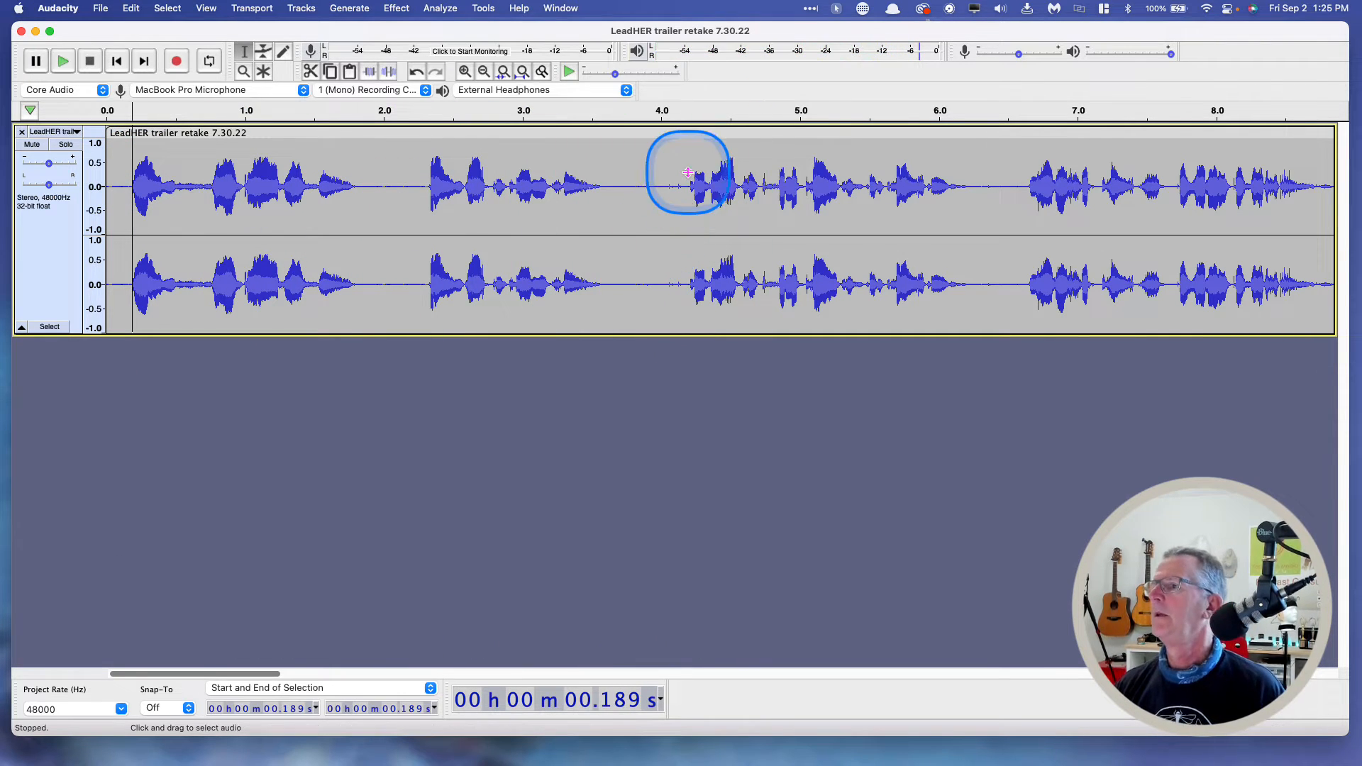
- Silence the pause from 3.661 to 4.194 seconds and play back from about 2.07 seconds
drag(690, 171, 613, 173)
key(z)
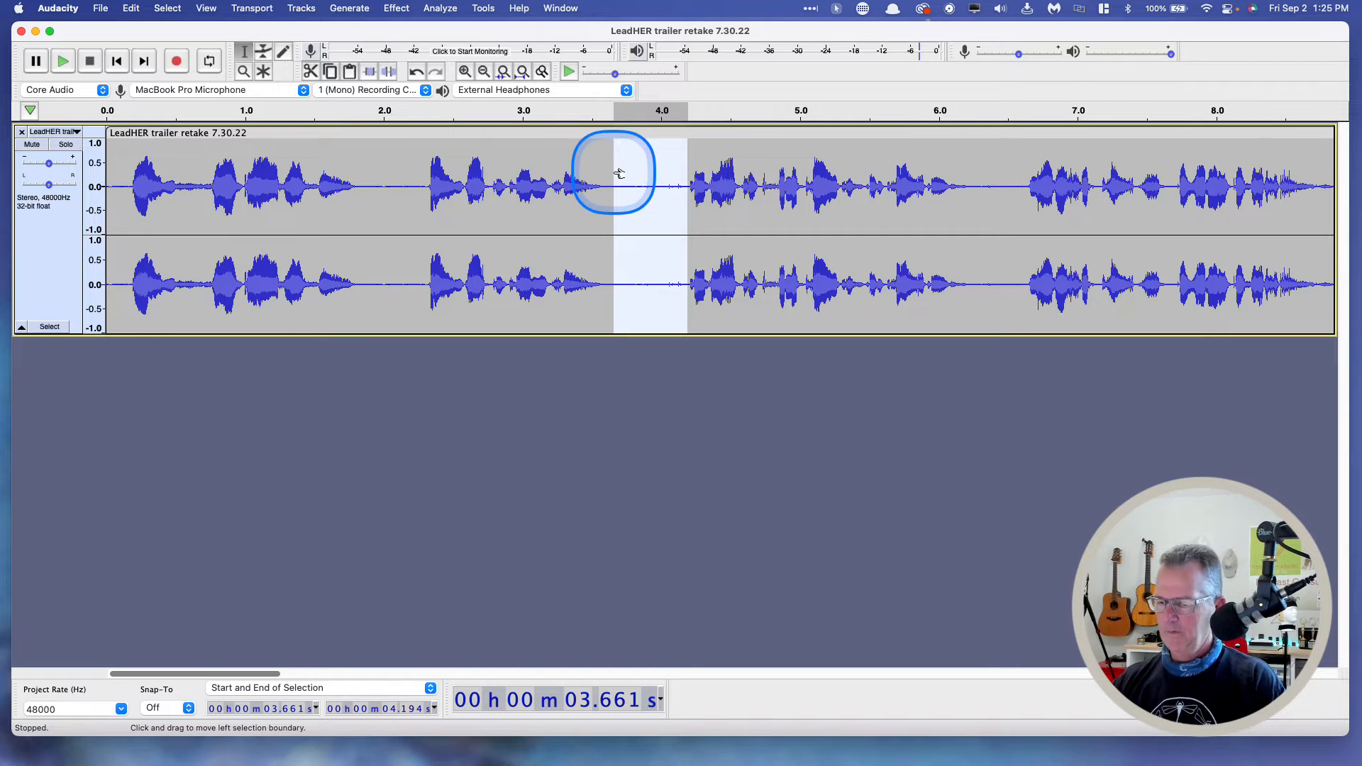
click(392, 193)
key(space)
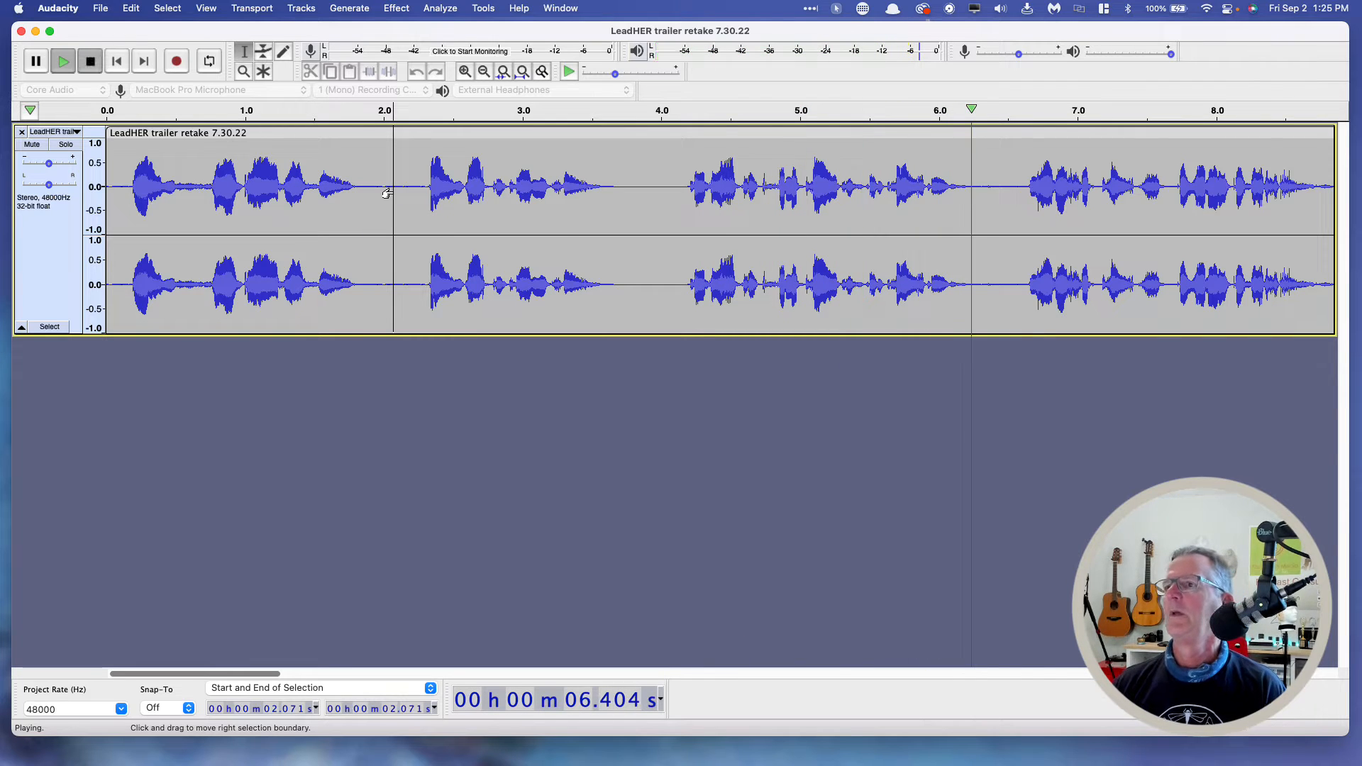
key(space)
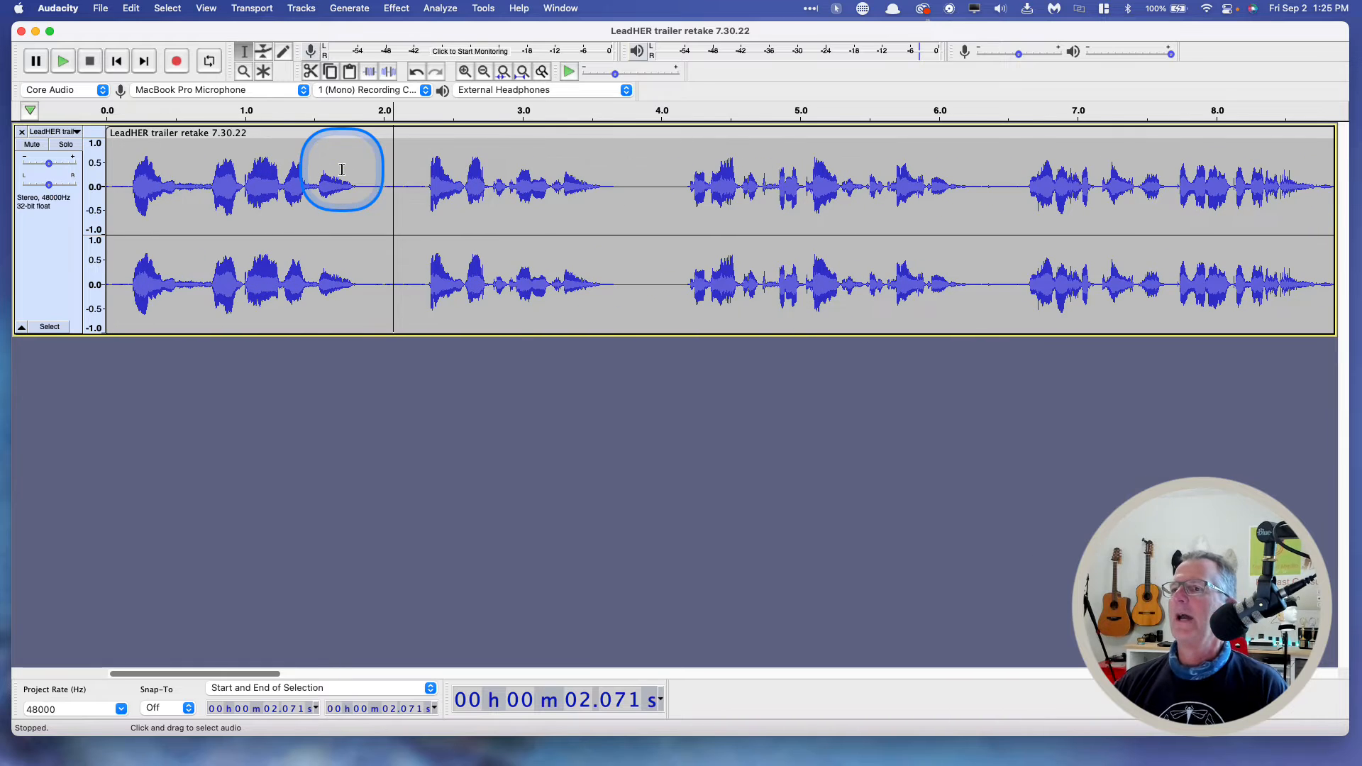
- Bring audioblocks-spruce-and-pine_B9mx1Bior-SBA-300416820.mp3 from the Music Beds folder under Documents in Finder into the Audacity project as a second track
key(ctrl+Right)
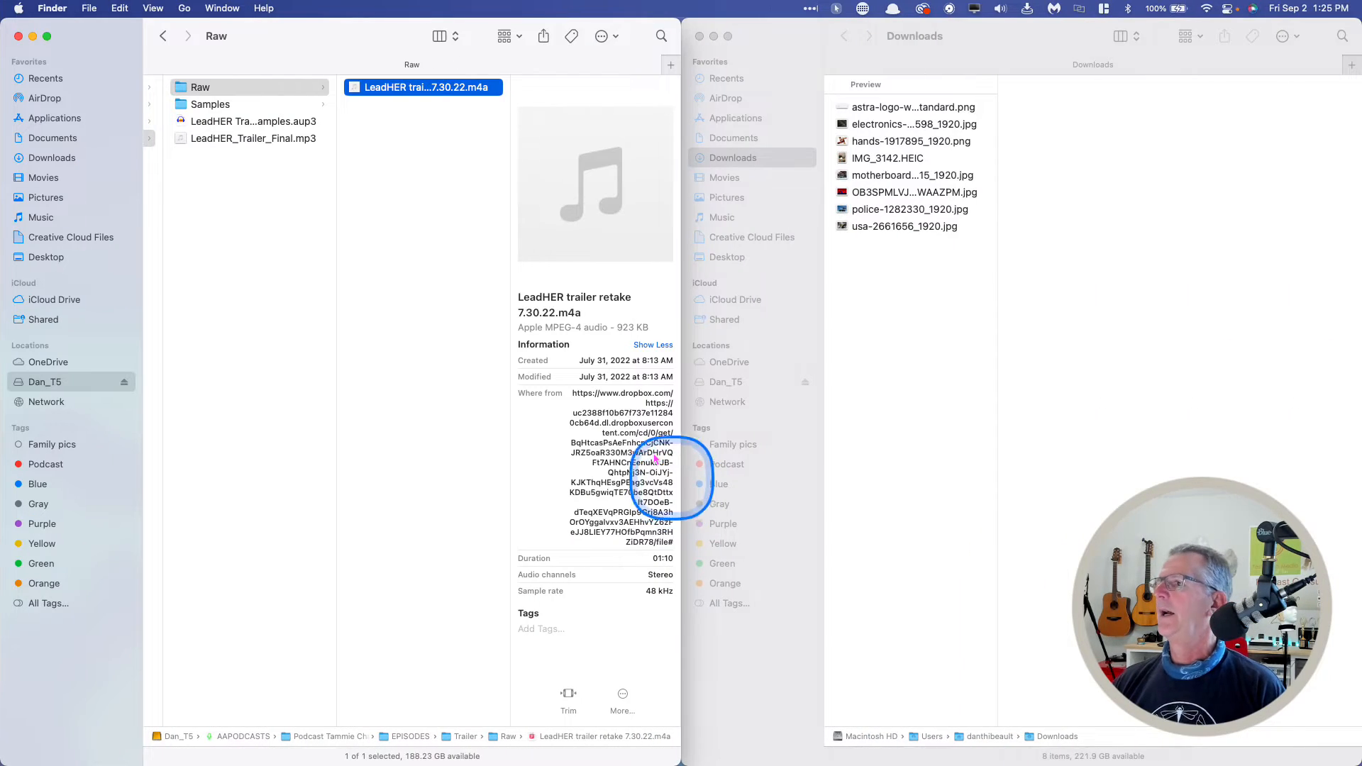
click(50, 138)
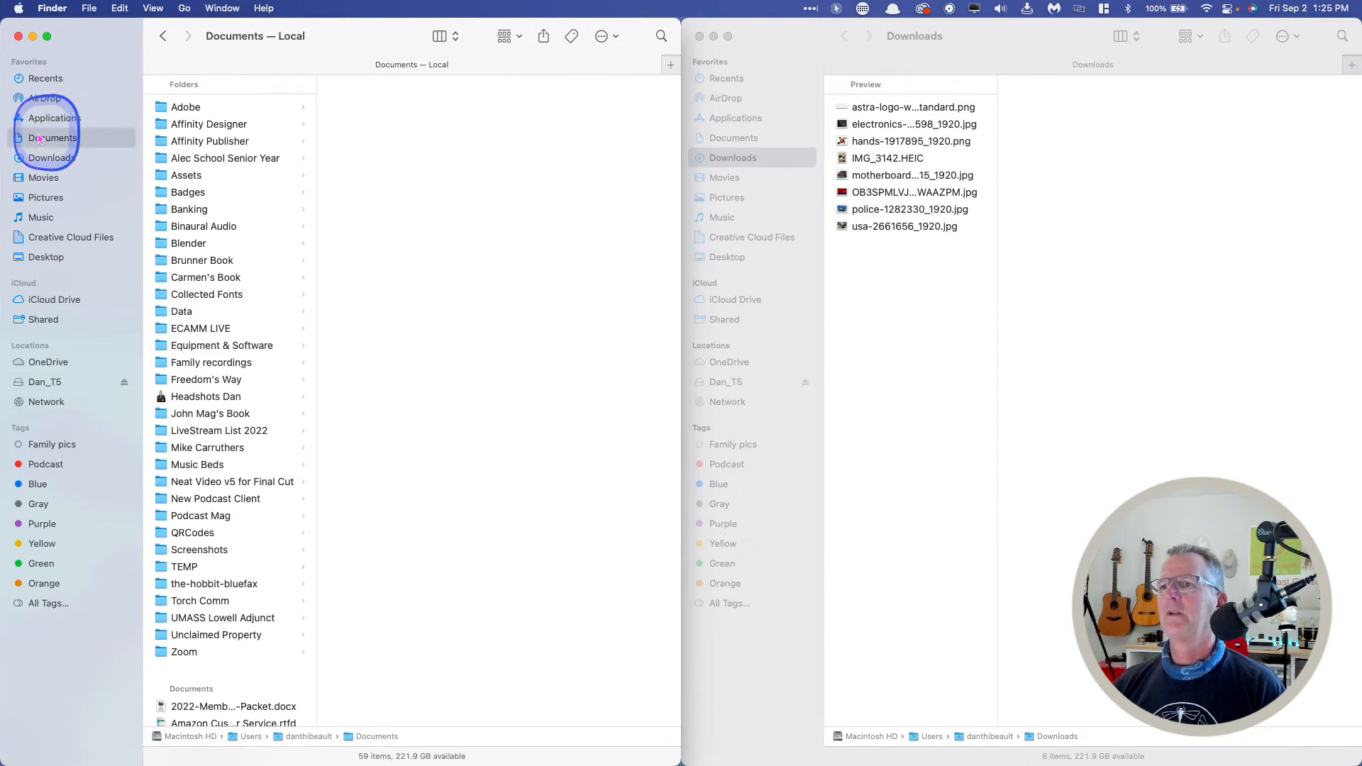
click(195, 465)
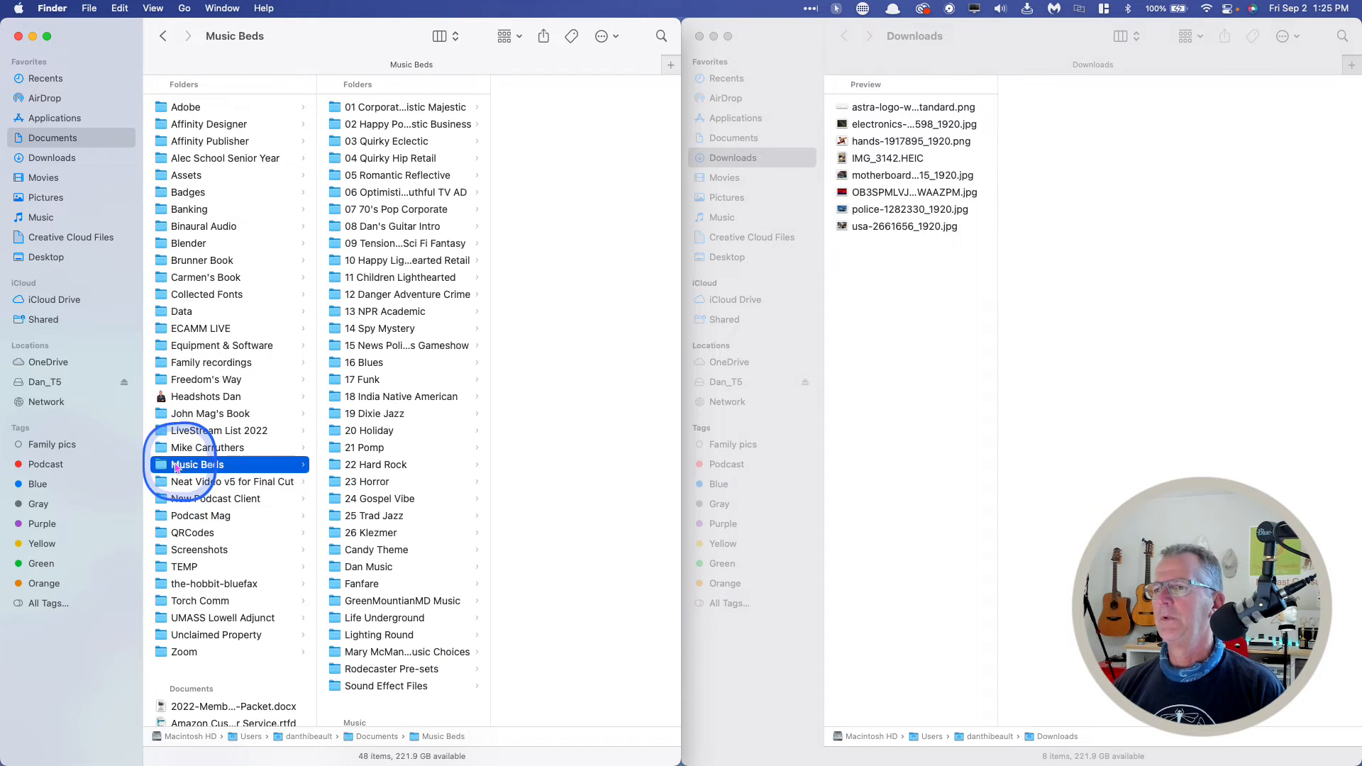
scroll(432, 549, down, 5)
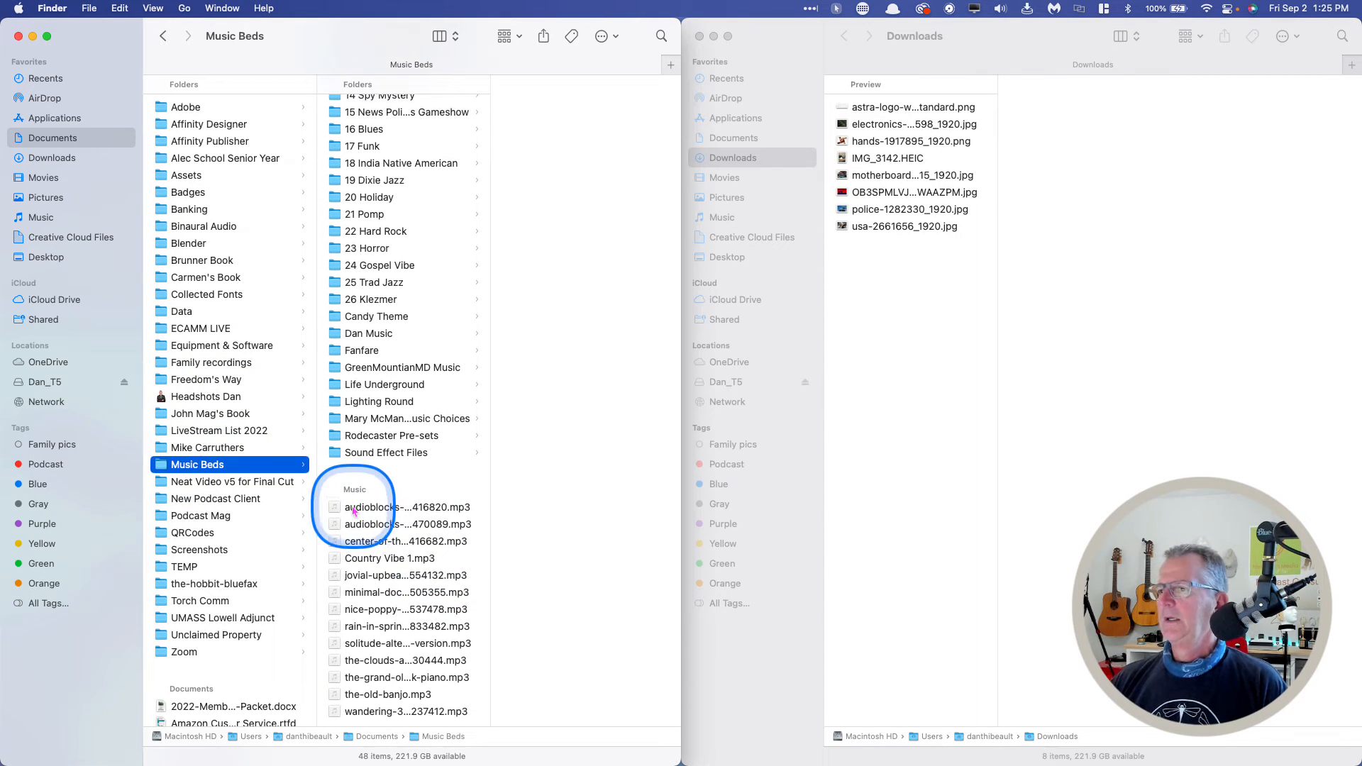
click(353, 508)
drag(354, 511, 1307, 405)
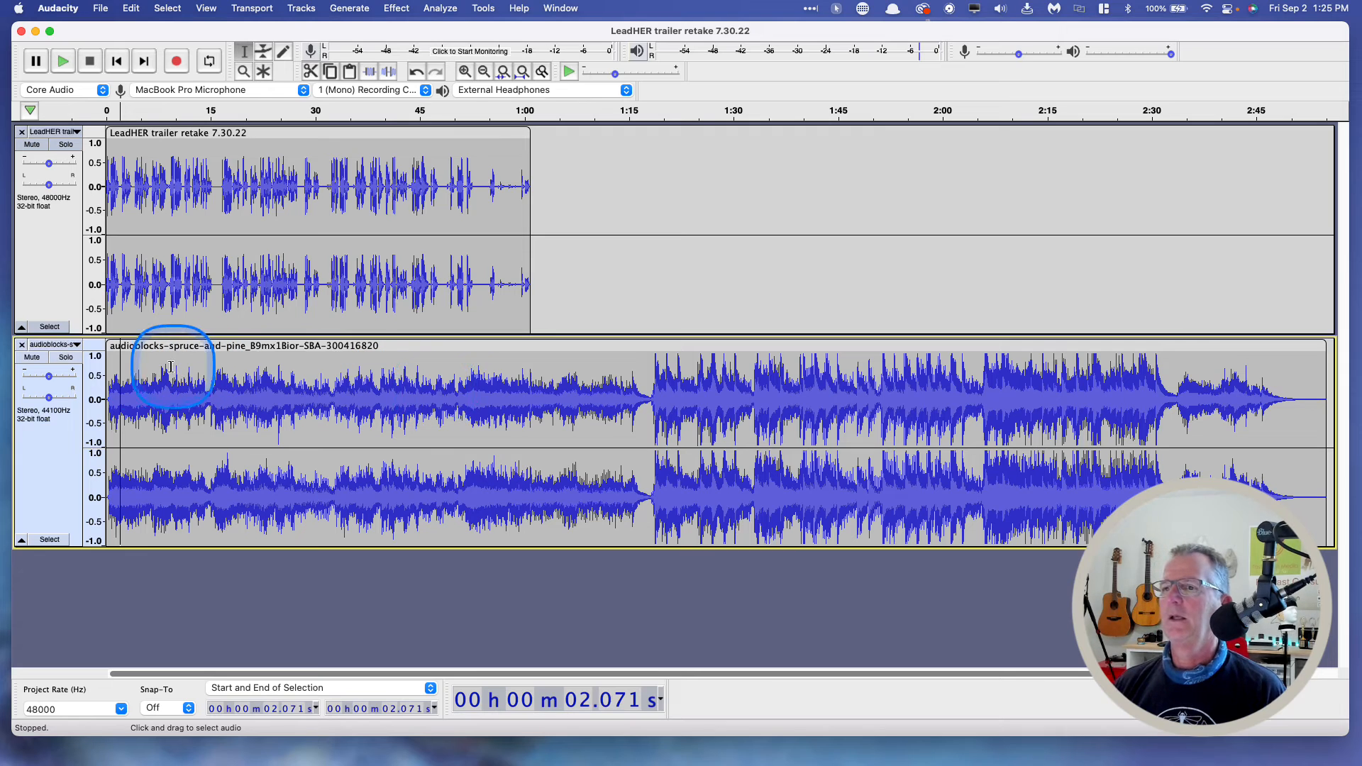
- Play both tracks from 2.071 seconds and lower the music track's gain to -9 dB
key(space)
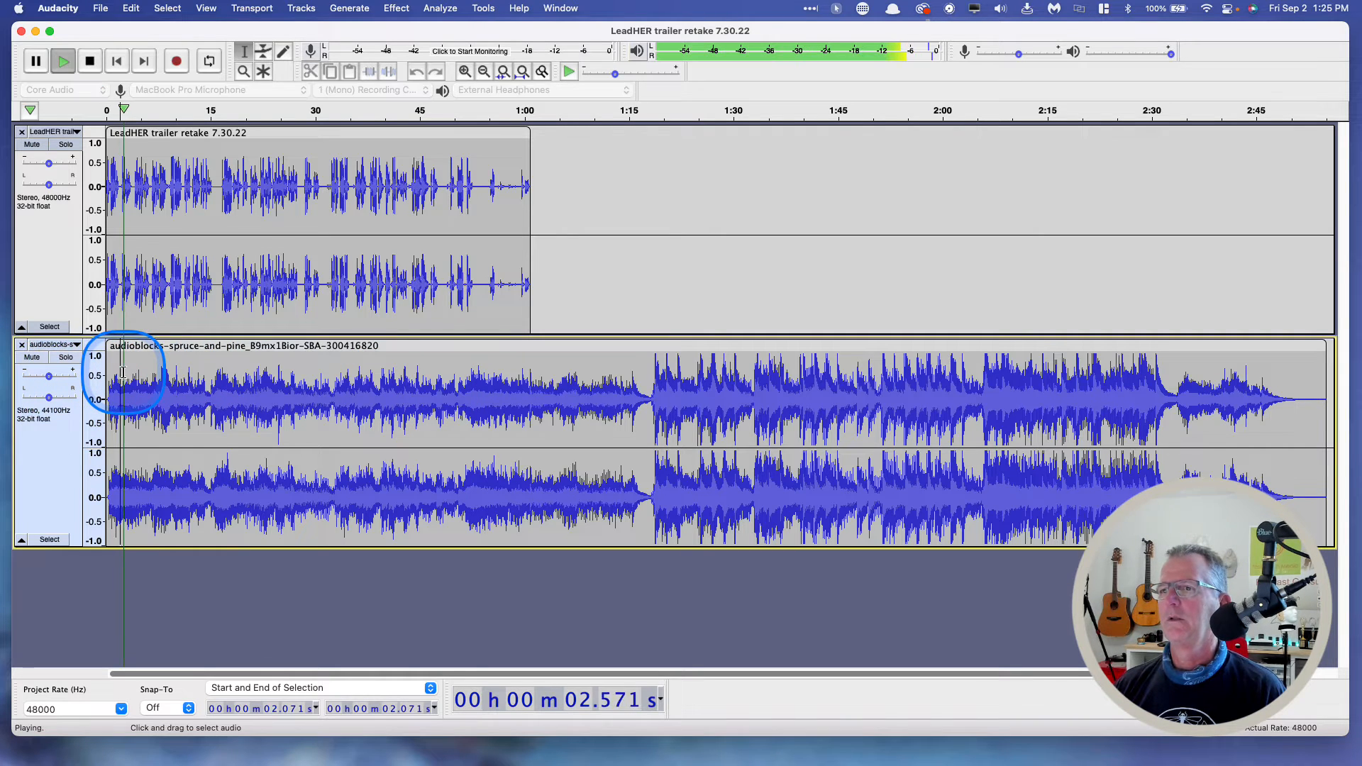
drag(49, 377, 42, 376)
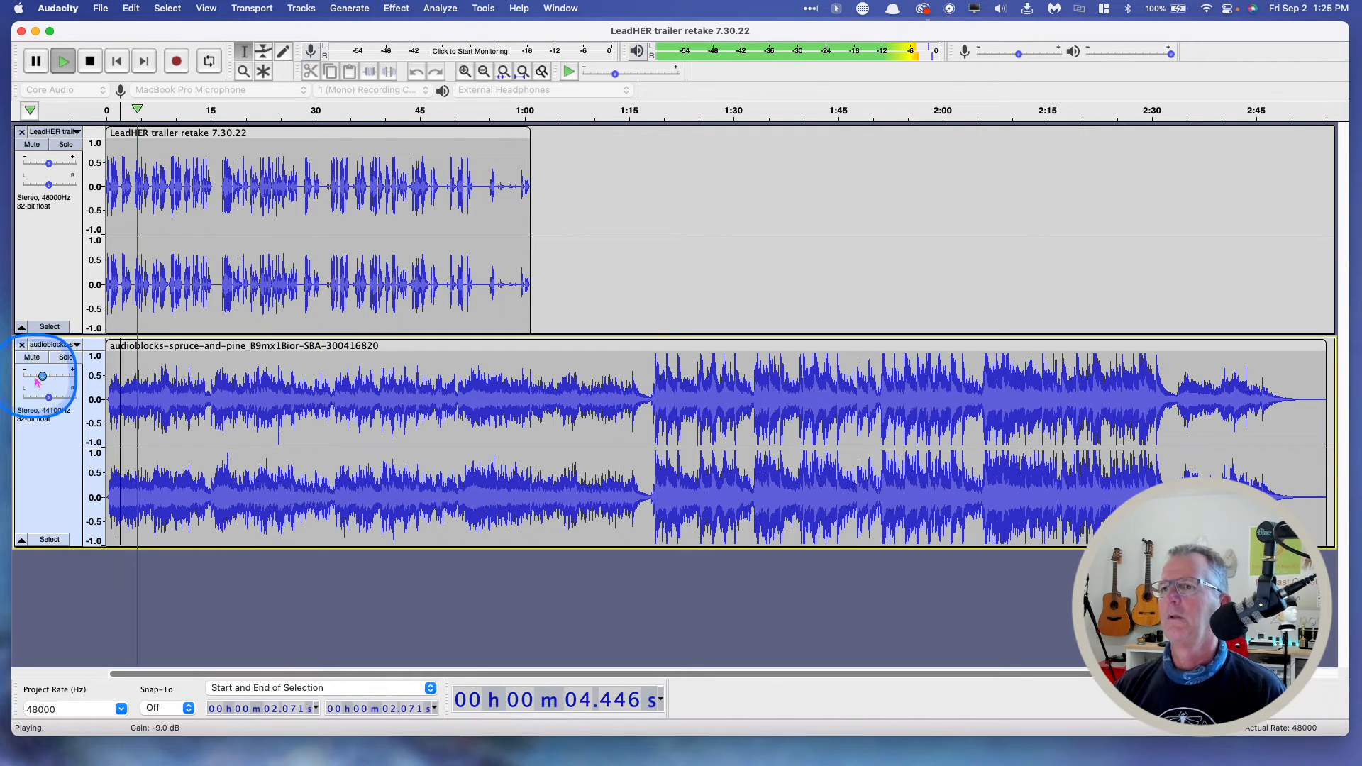
key(space)
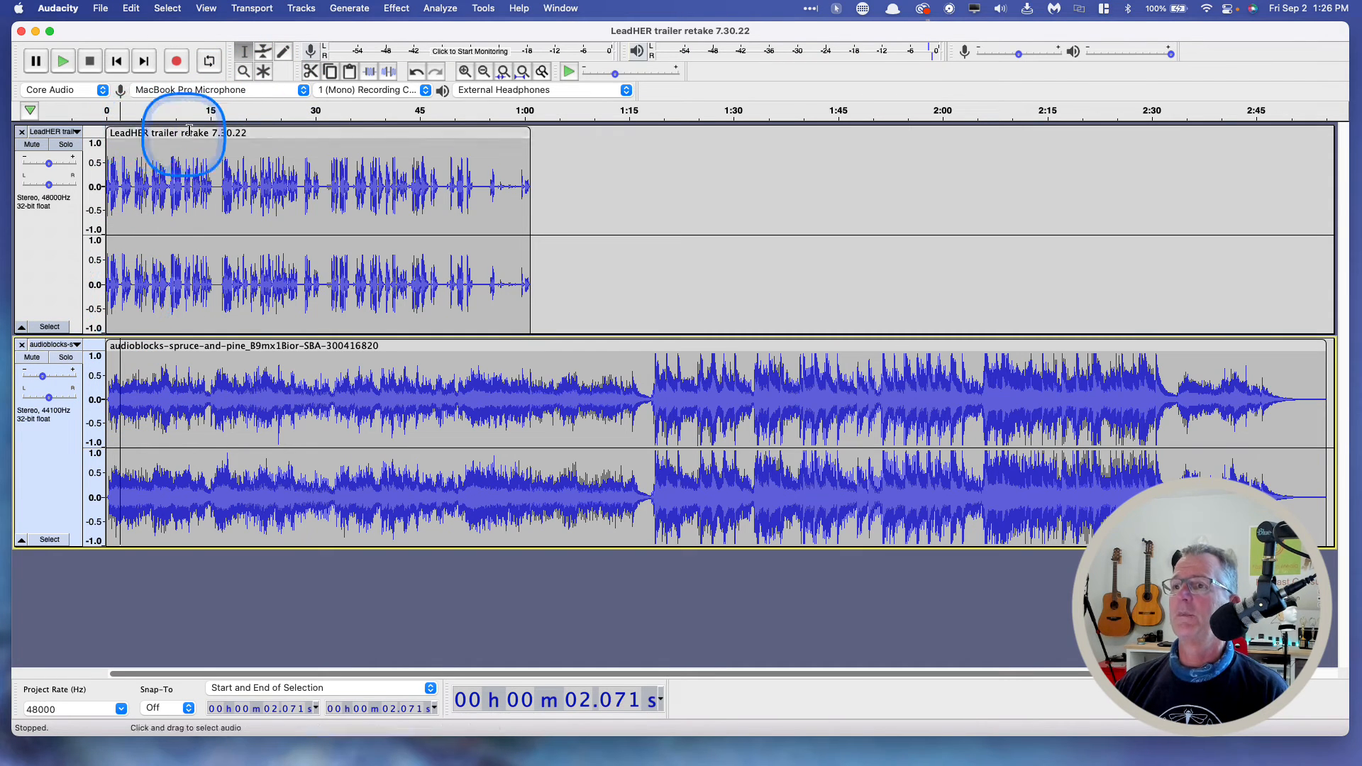
- Shift the voice clip to start at about 7 seconds and play the project from the beginning
click(136, 134)
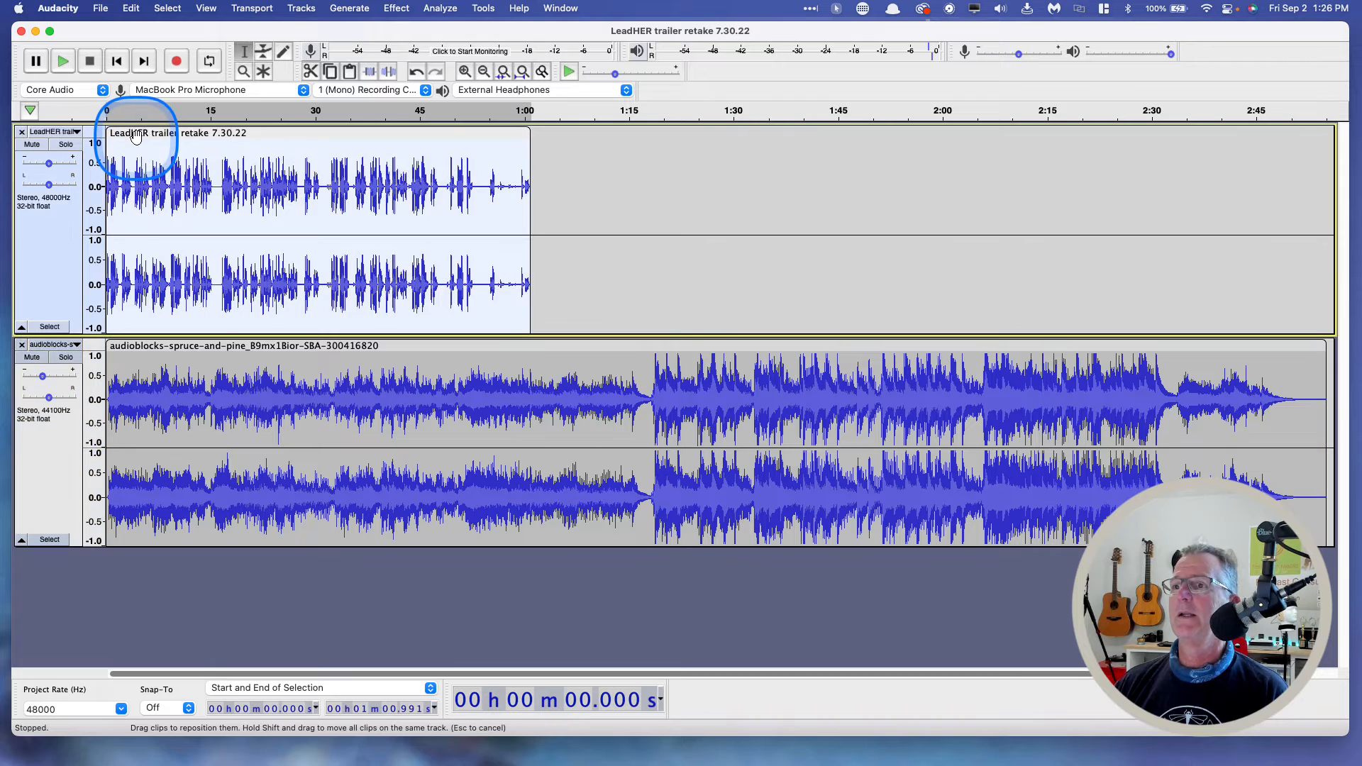
drag(136, 135, 185, 133)
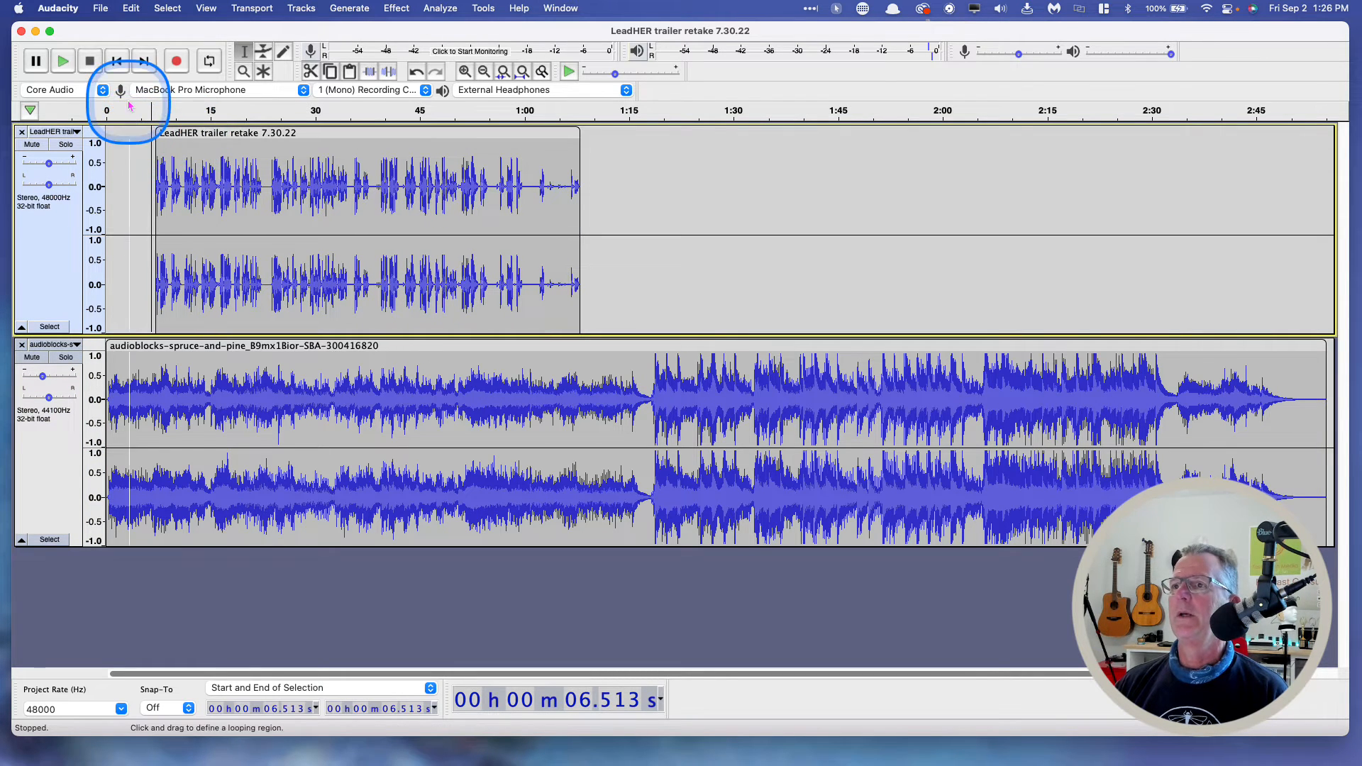
click(119, 64)
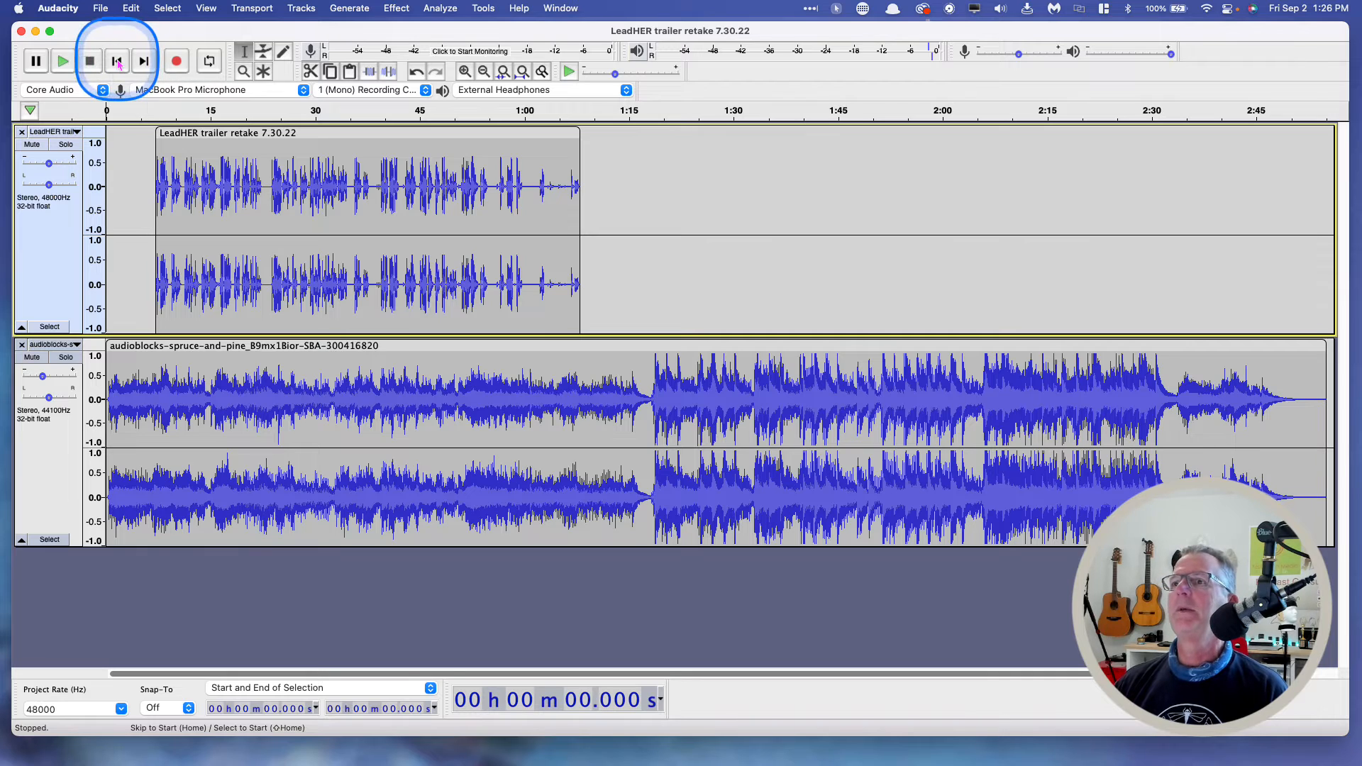
click(62, 62)
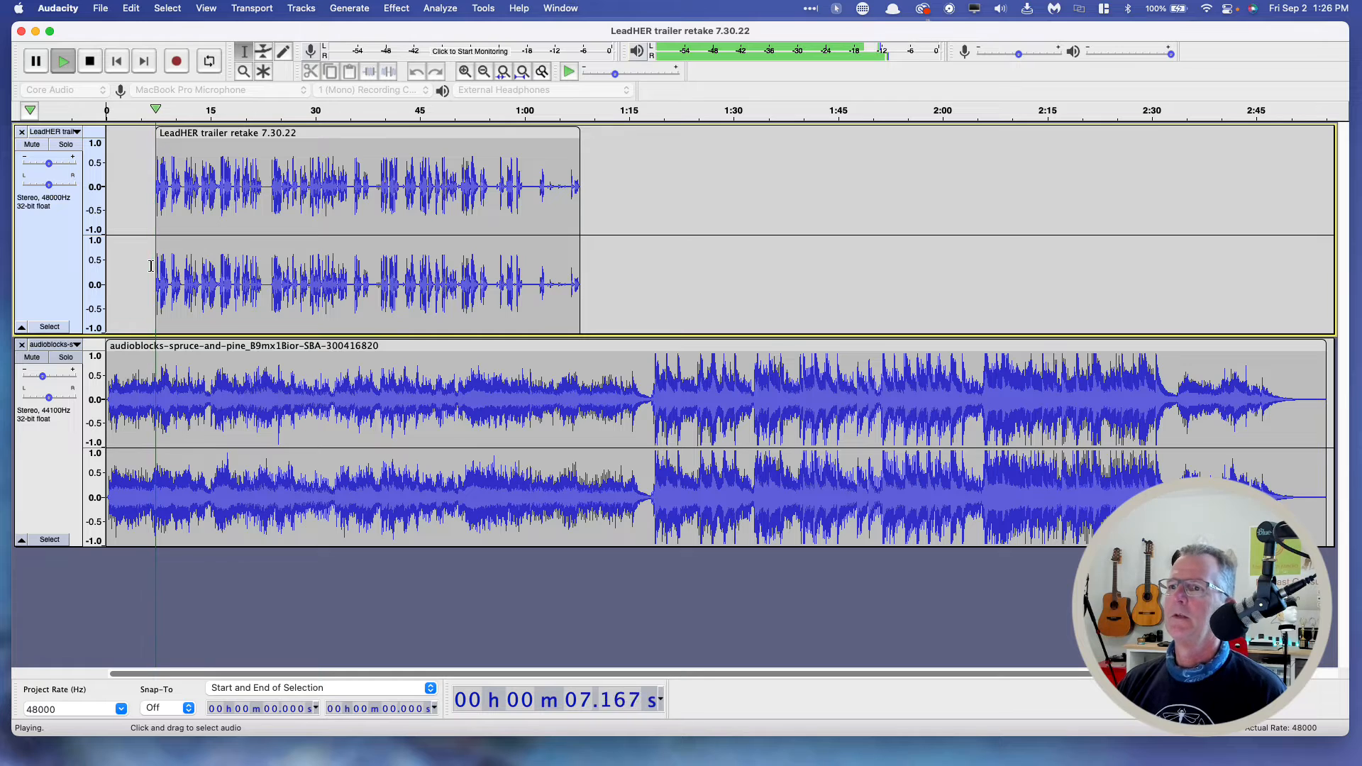
key(space)
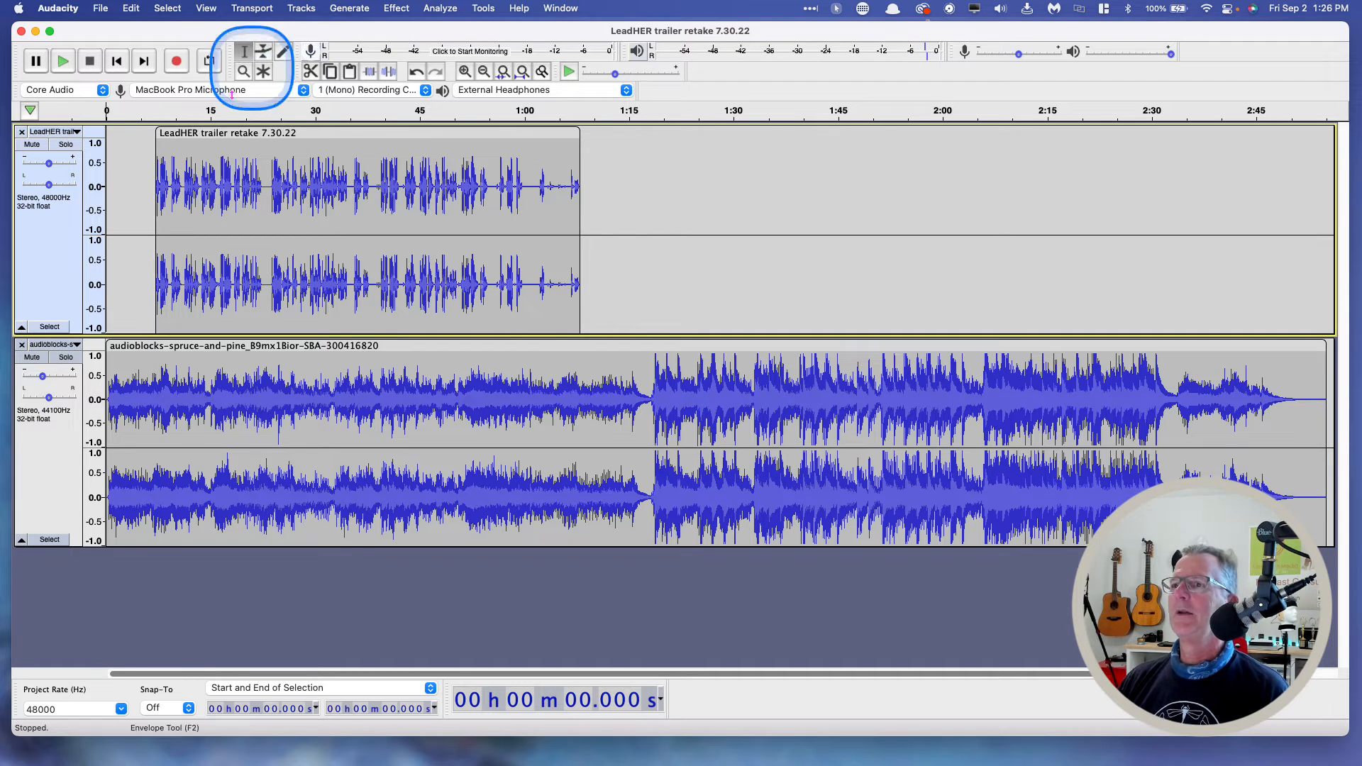
- Shift the voice clip to start at 6.106 seconds and play from 4.707 seconds to check its entrance
click(148, 165)
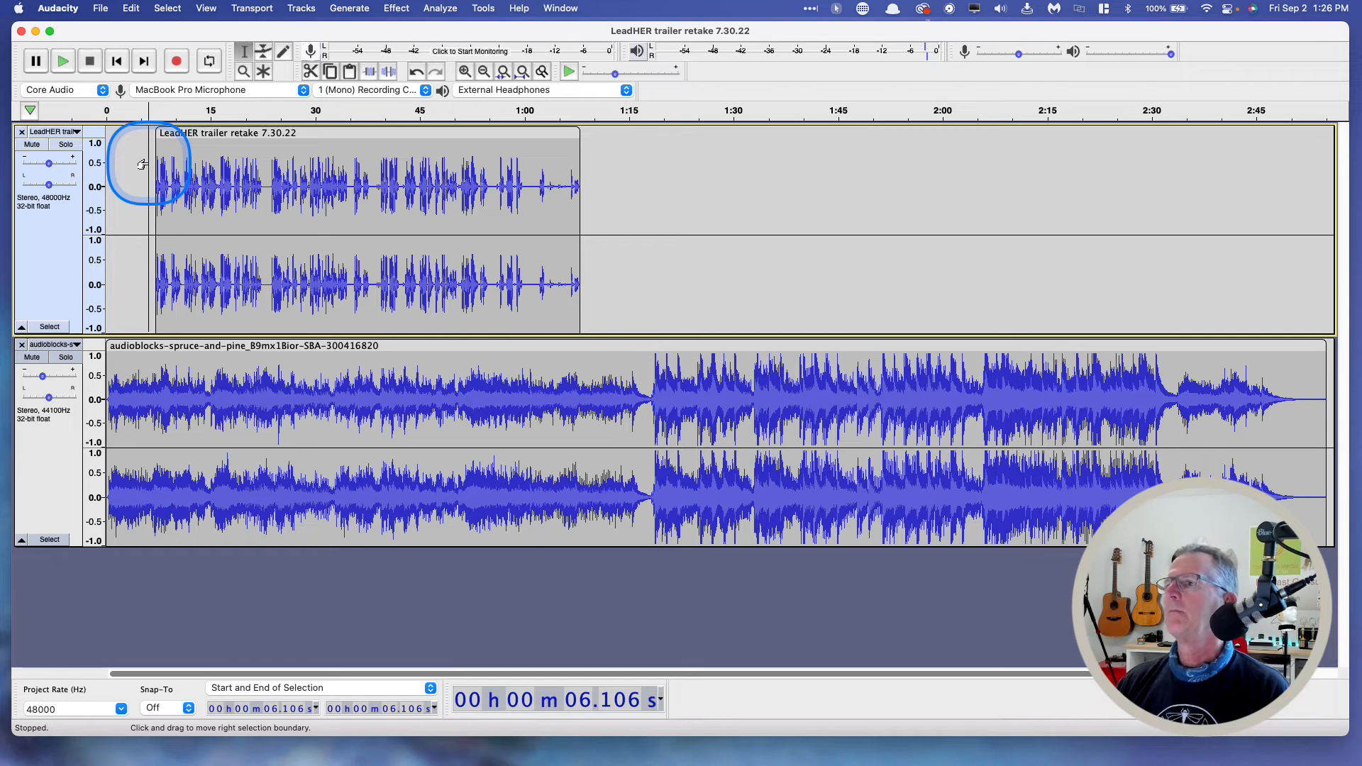
click(465, 71)
click(465, 71)
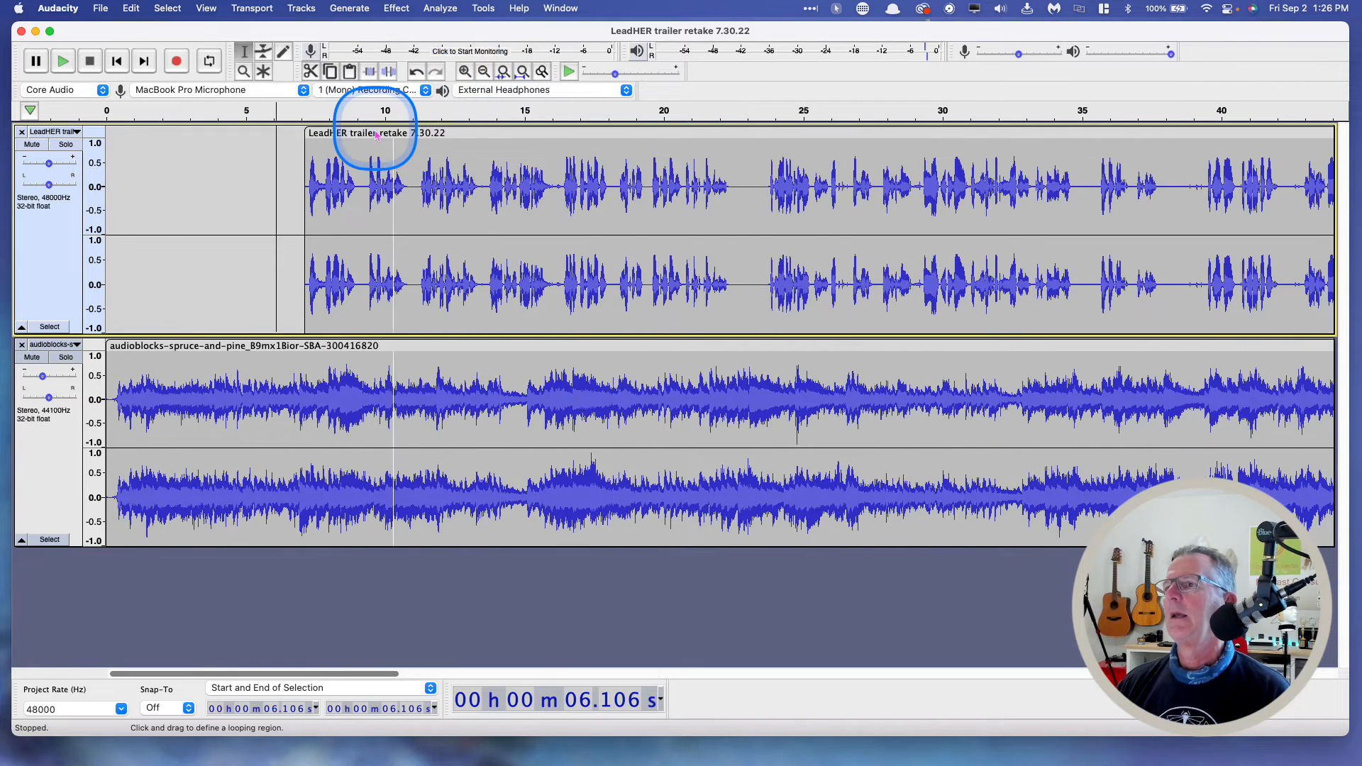
drag(376, 134, 348, 134)
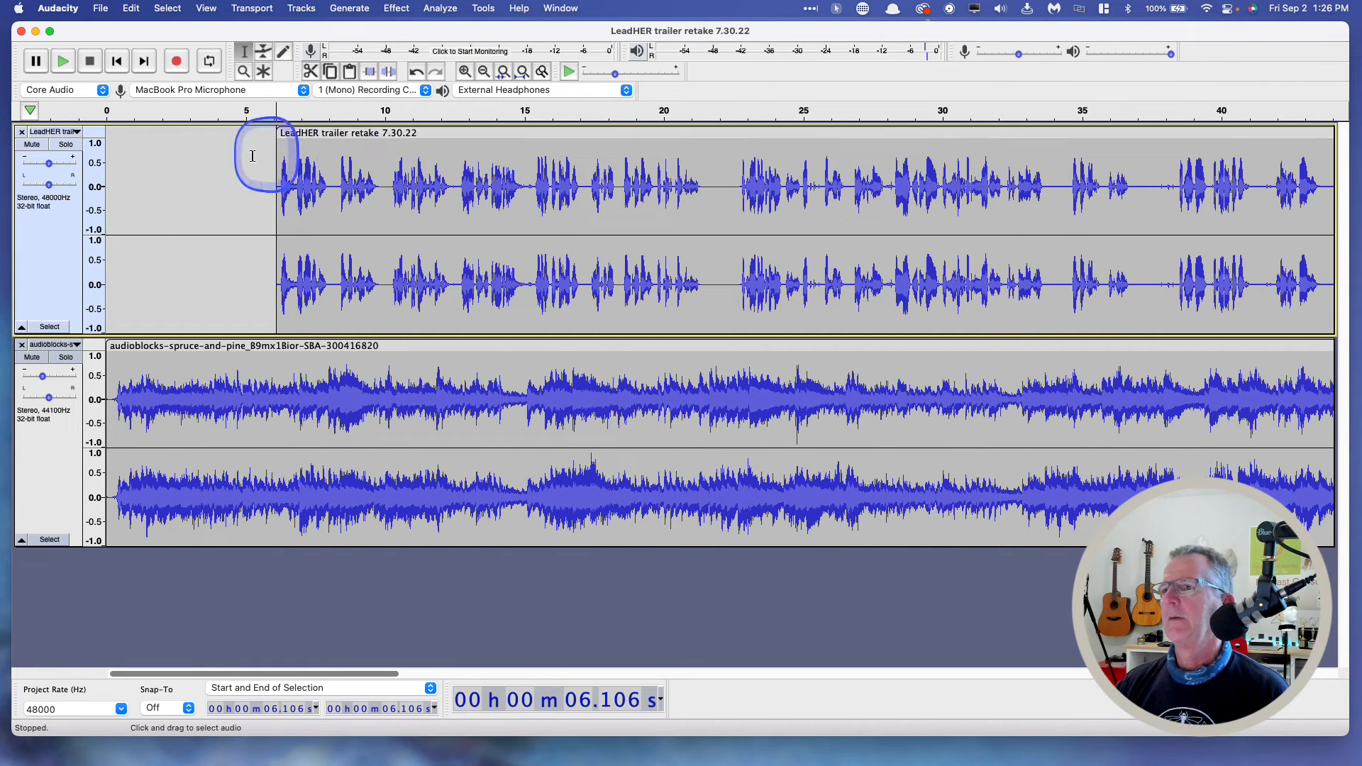
click(237, 160)
key(space)
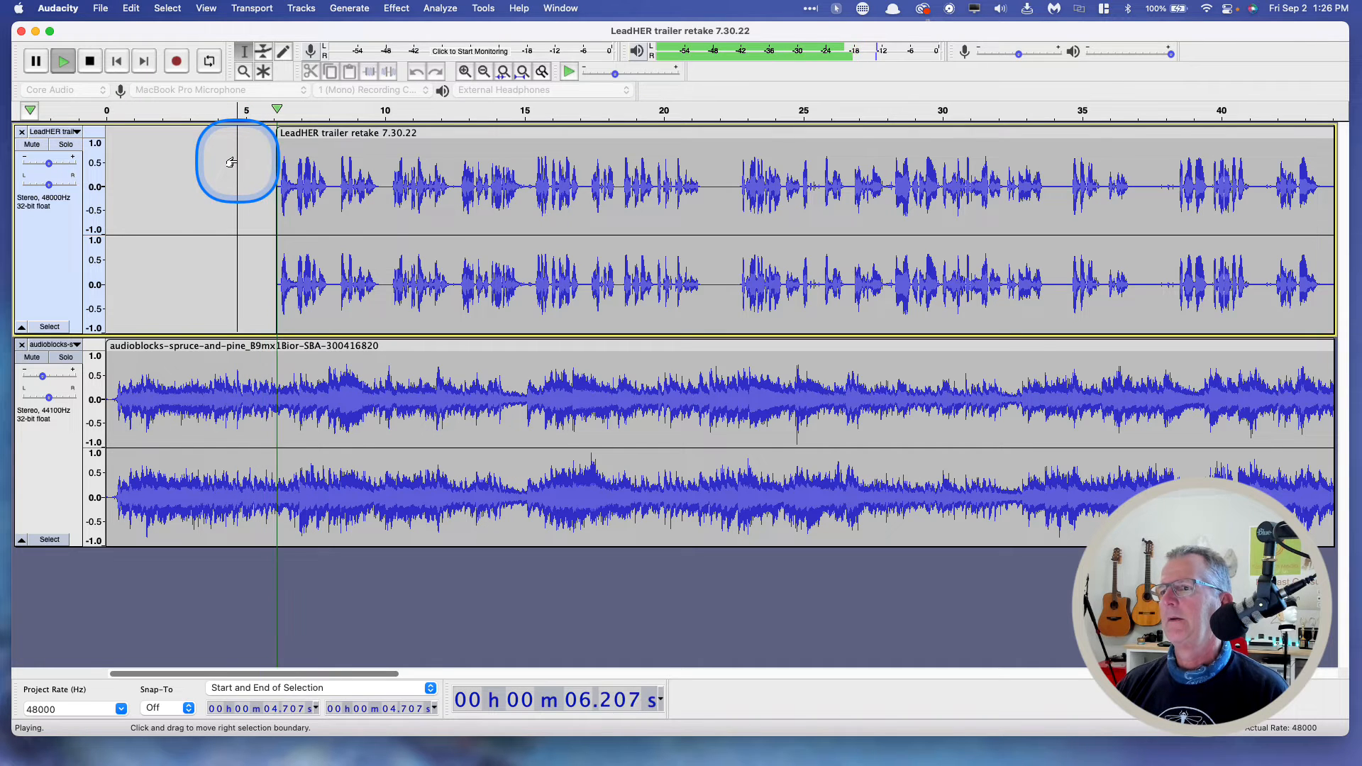
key(space)
- Shift the voice clip to start at about 6.7 seconds and play from 4.987 seconds to check its entrance
click(297, 133)
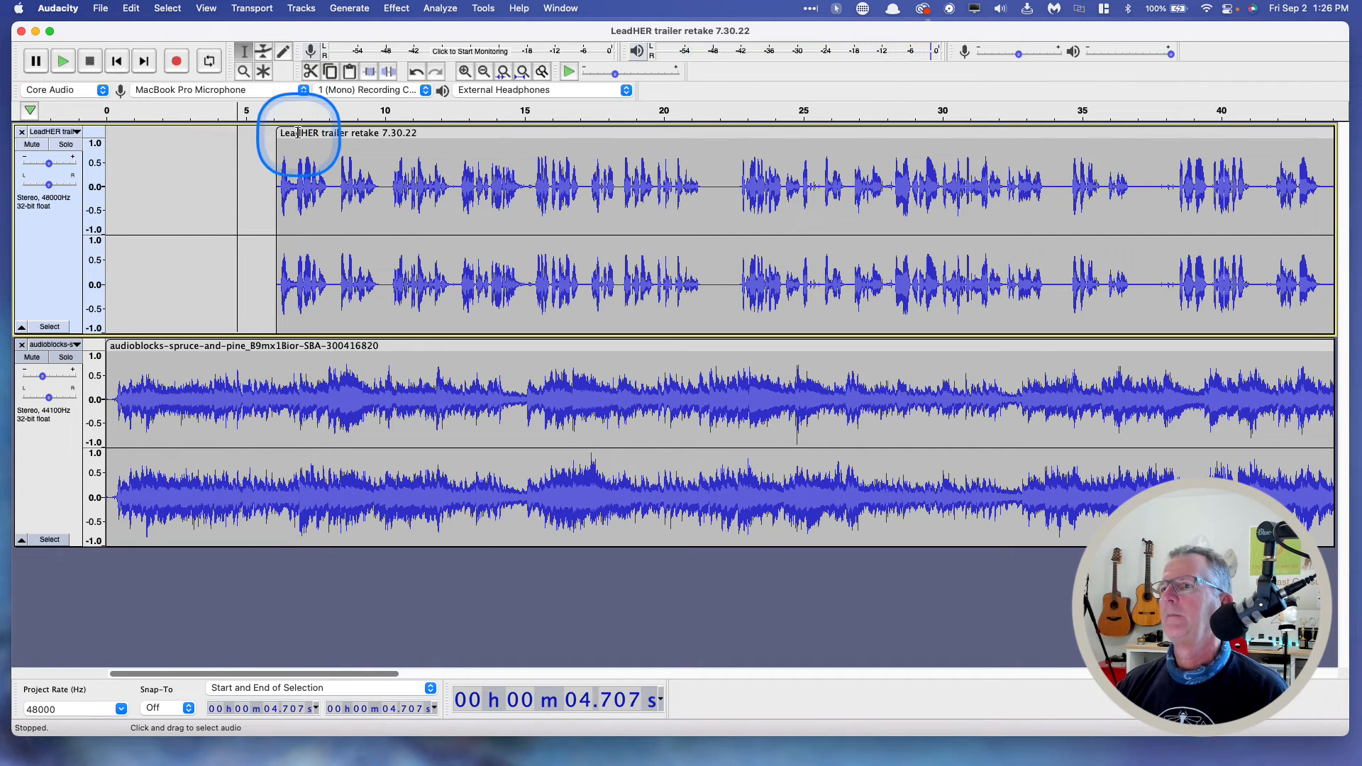
drag(298, 132, 315, 133)
click(245, 196)
key(space)
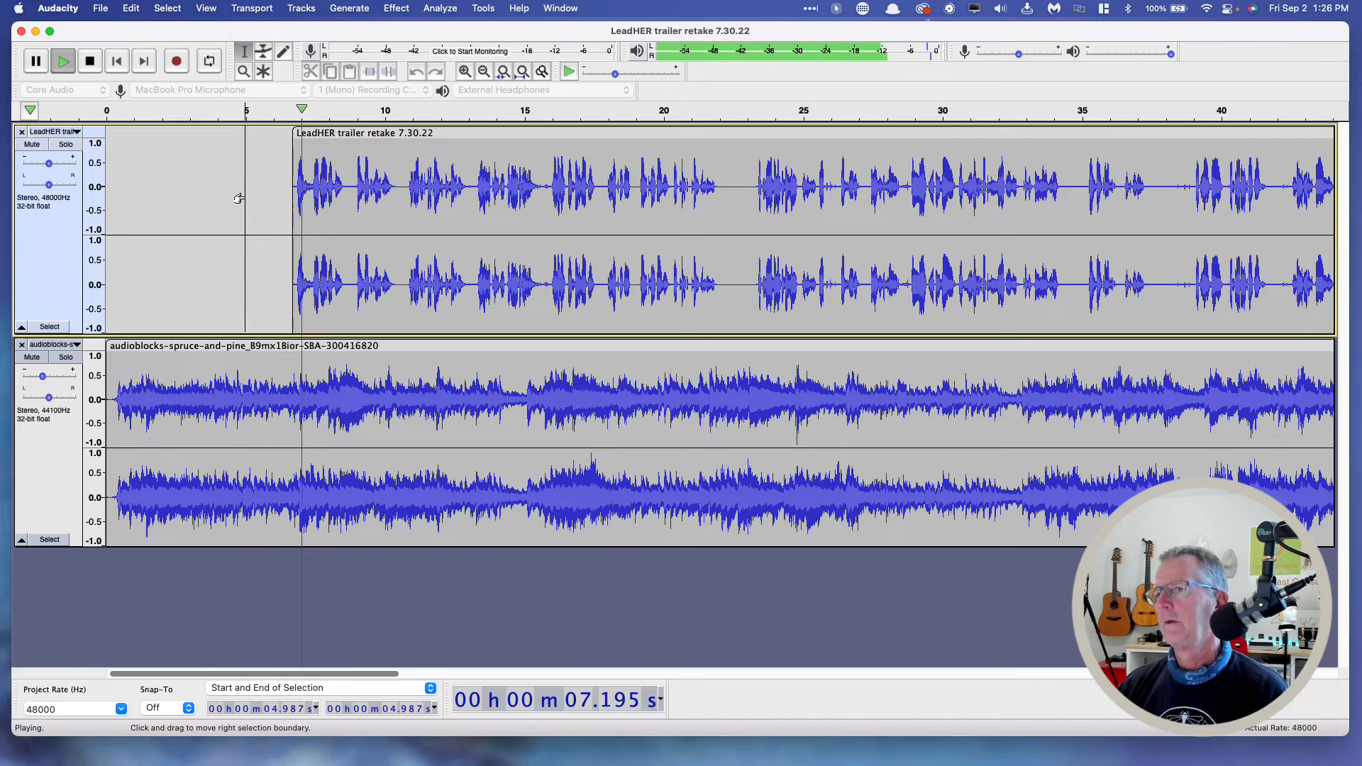
key(space)
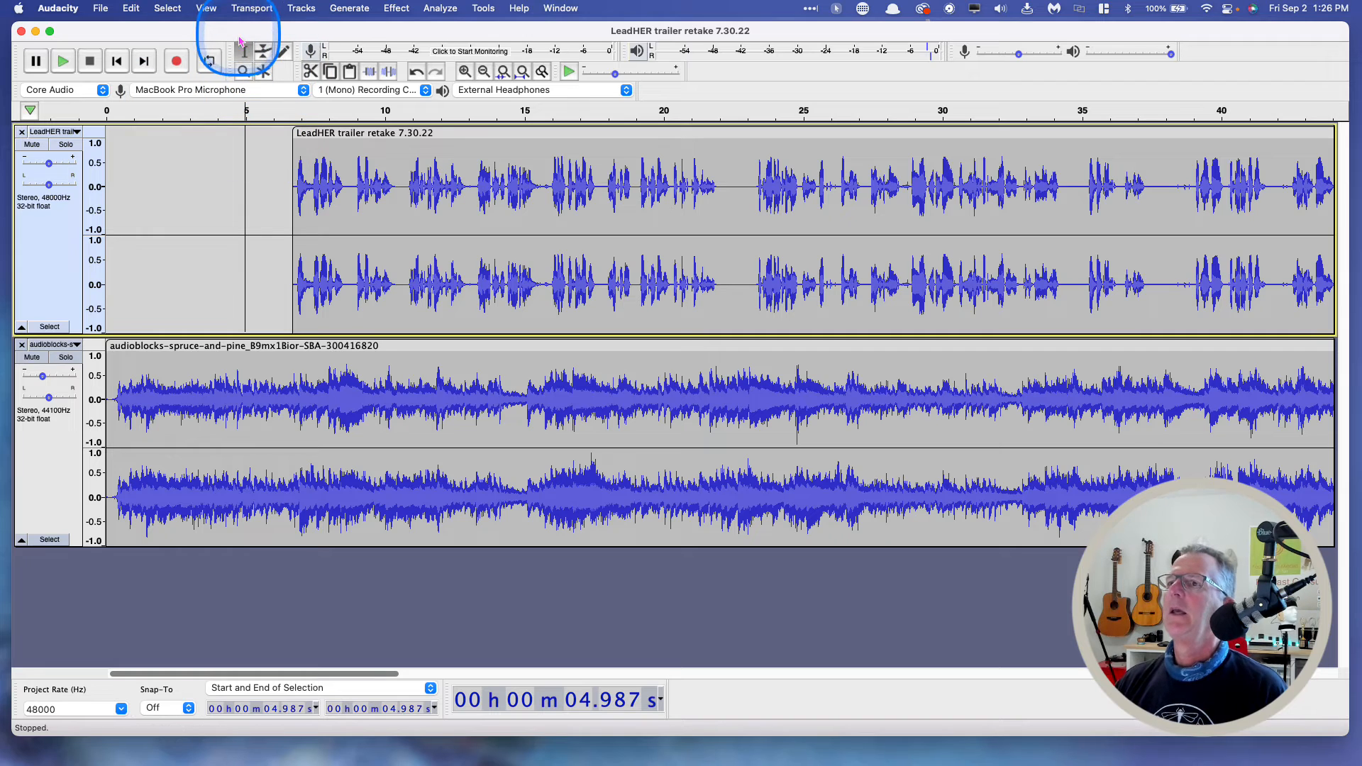
- Play both tracks from 8.803 seconds to judge the music level under the voice
click(207, 224)
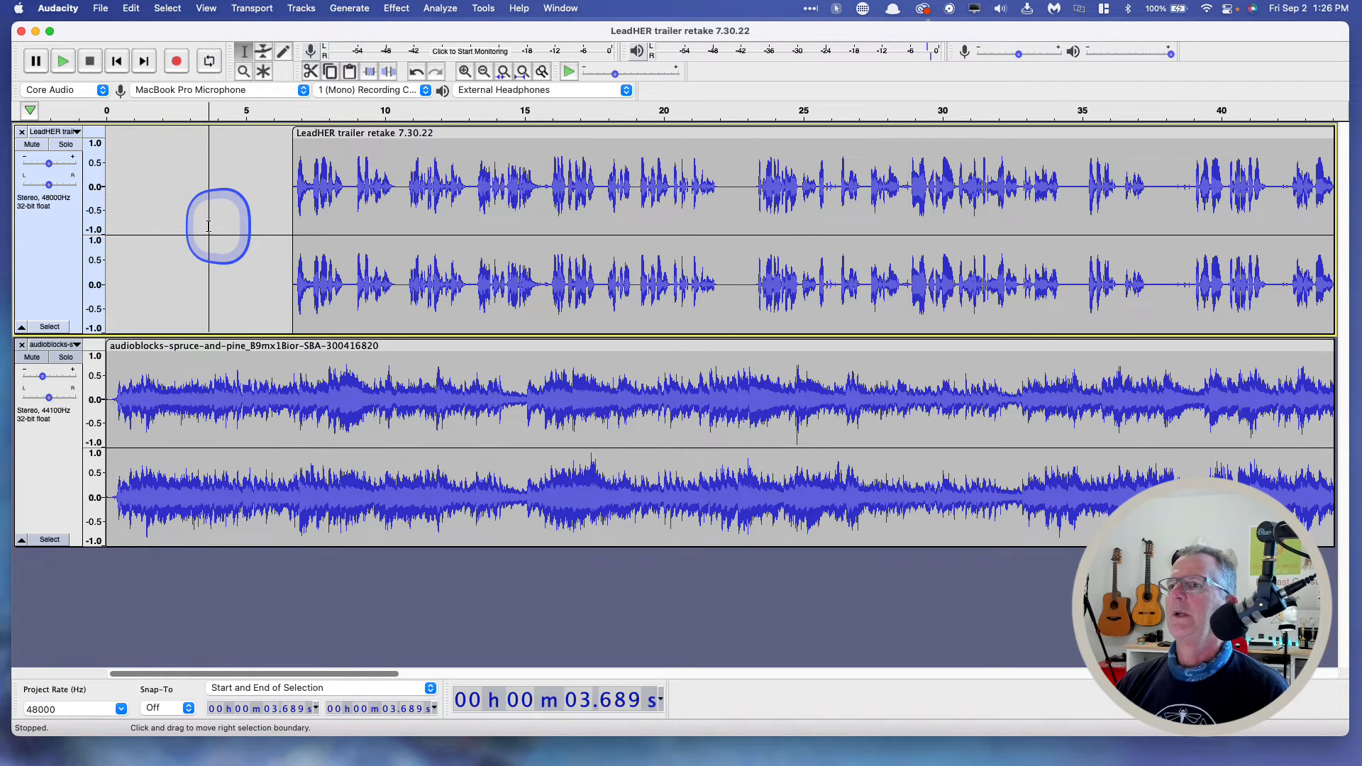
click(255, 268)
click(278, 285)
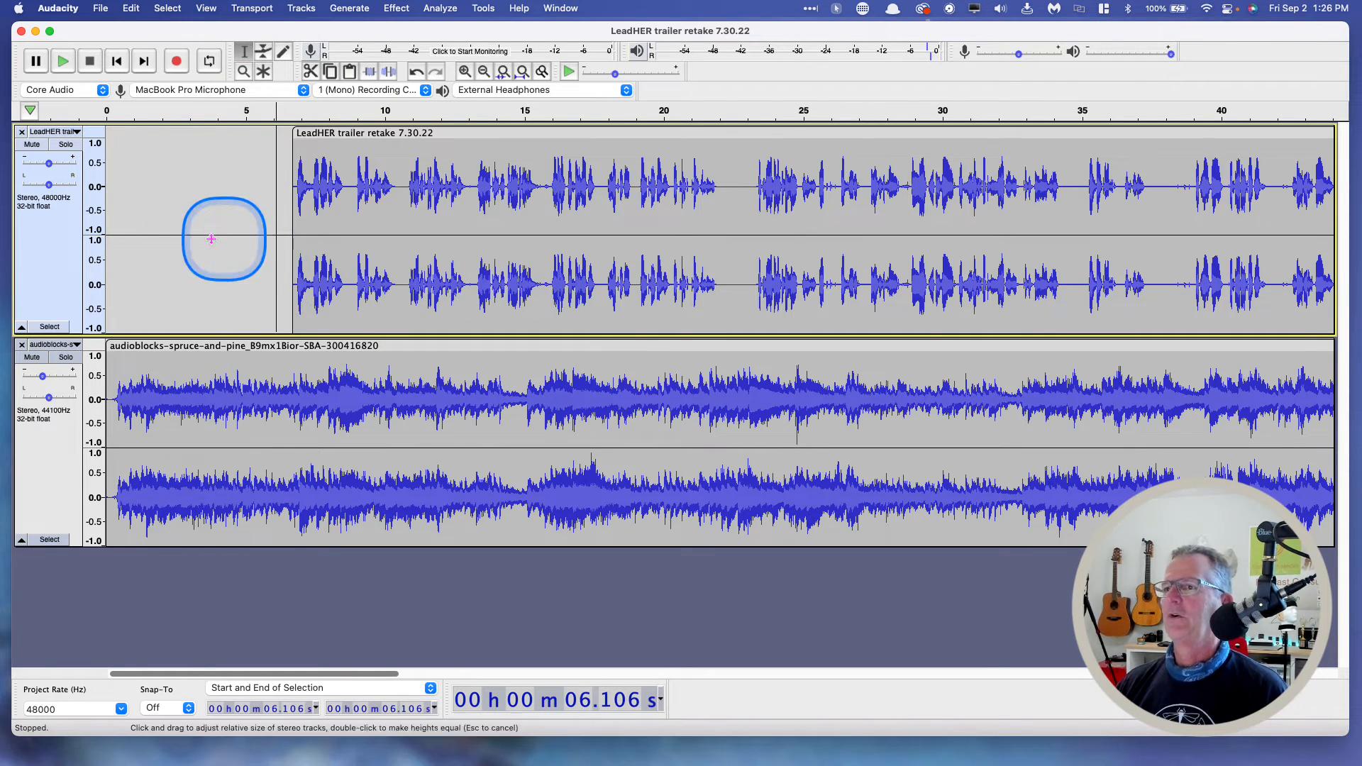
click(158, 207)
click(352, 207)
key(space)
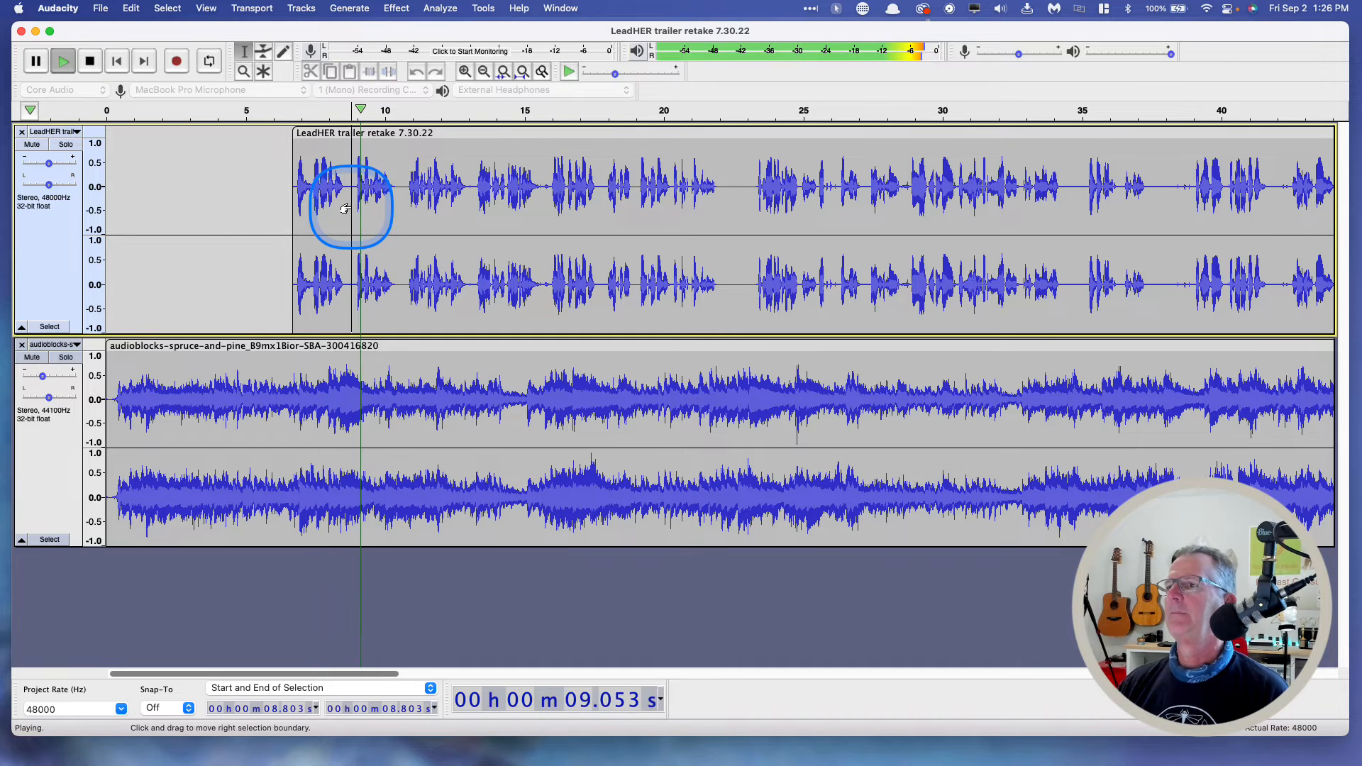
key(space)
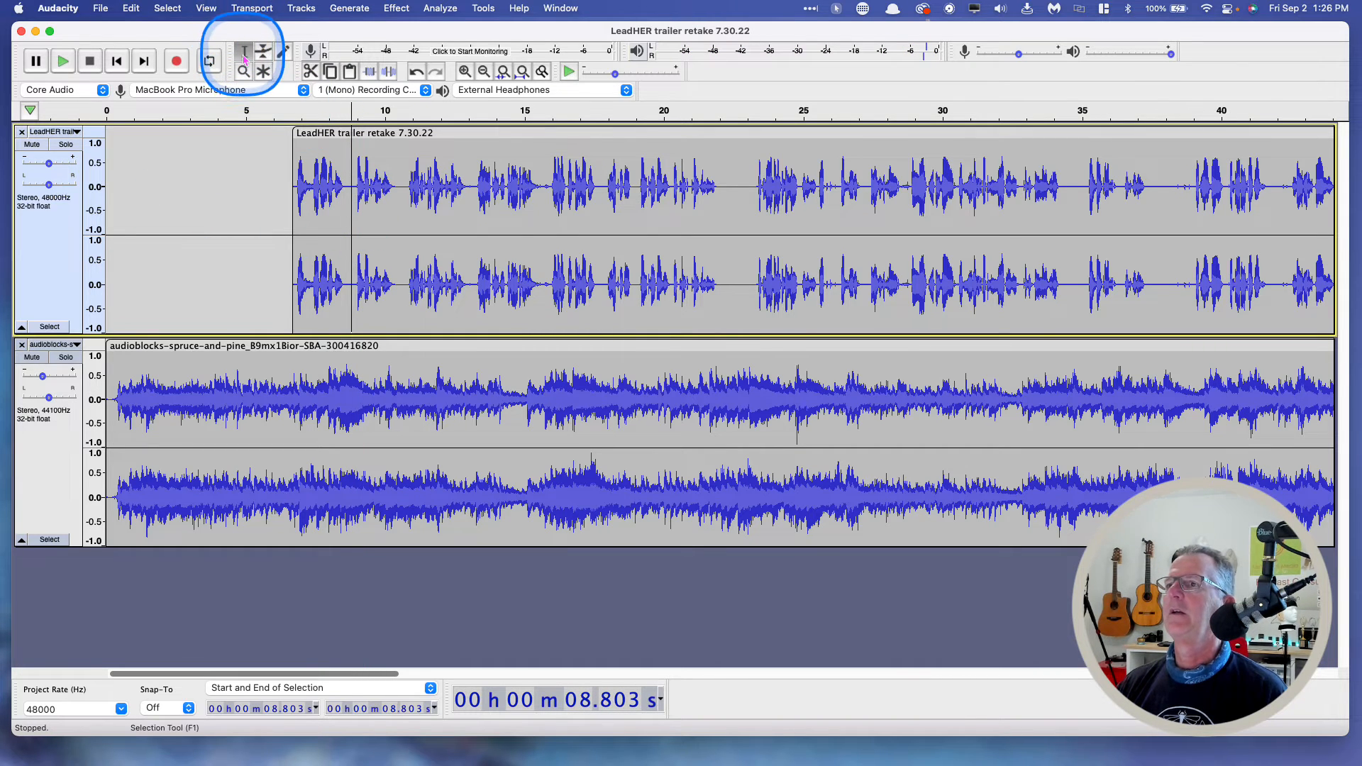
- With the Envelope tool, add two control points to the music near 6.6 and 6.9 seconds and pull the second down to near silence
click(265, 55)
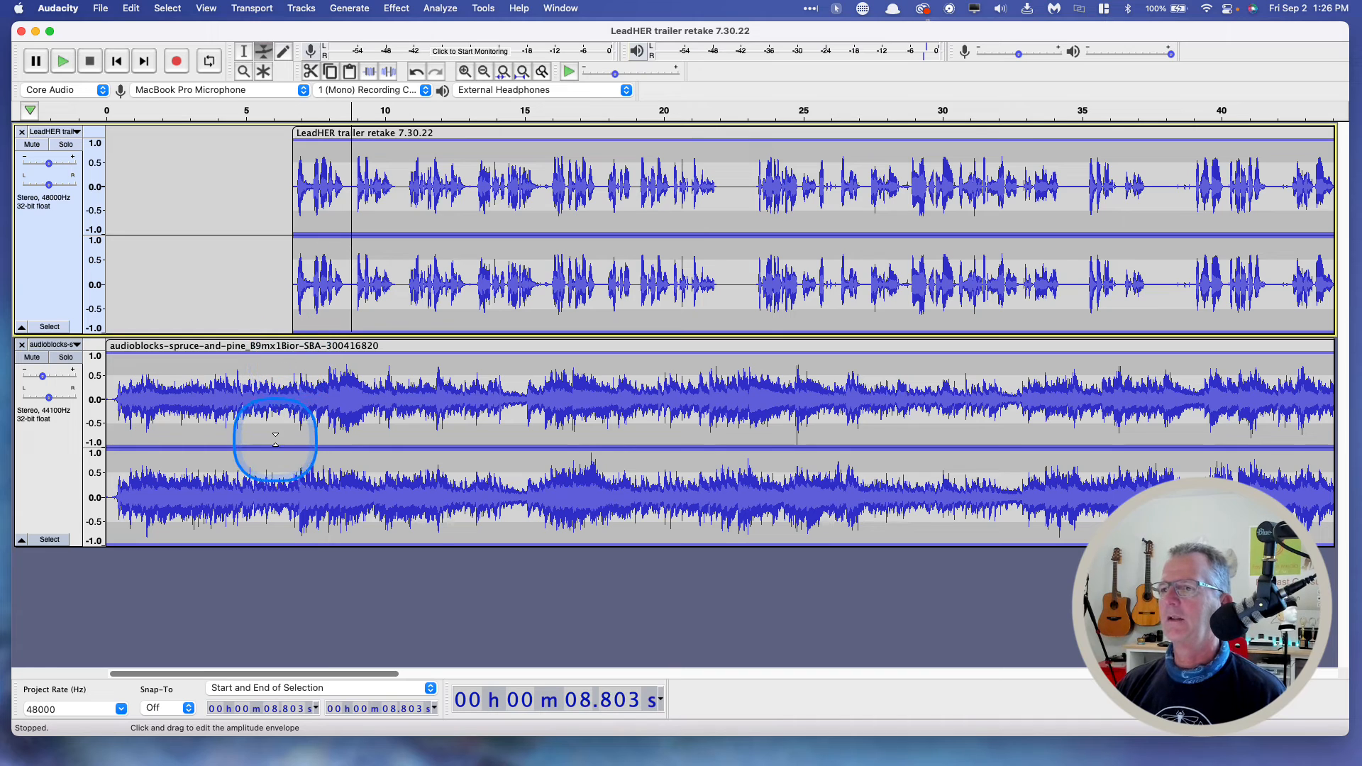
click(245, 52)
click(262, 51)
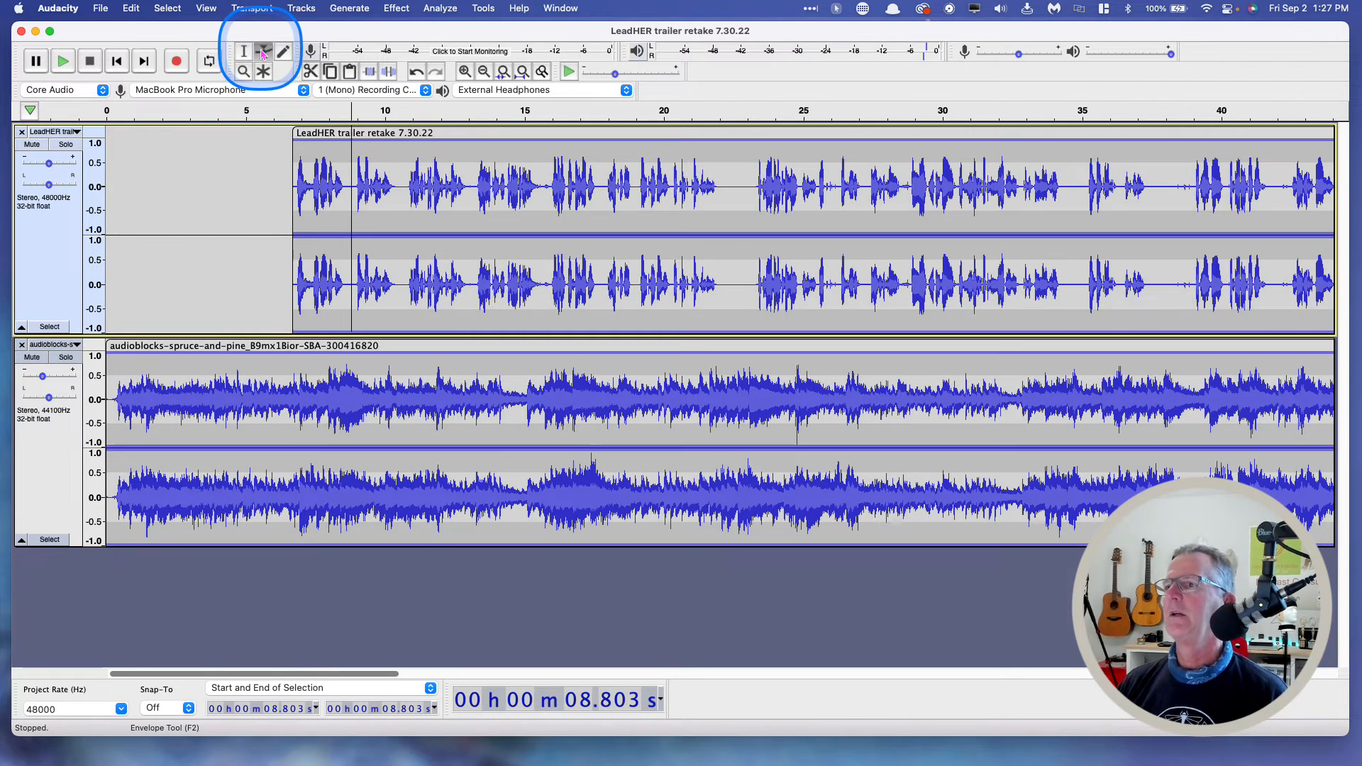
click(289, 353)
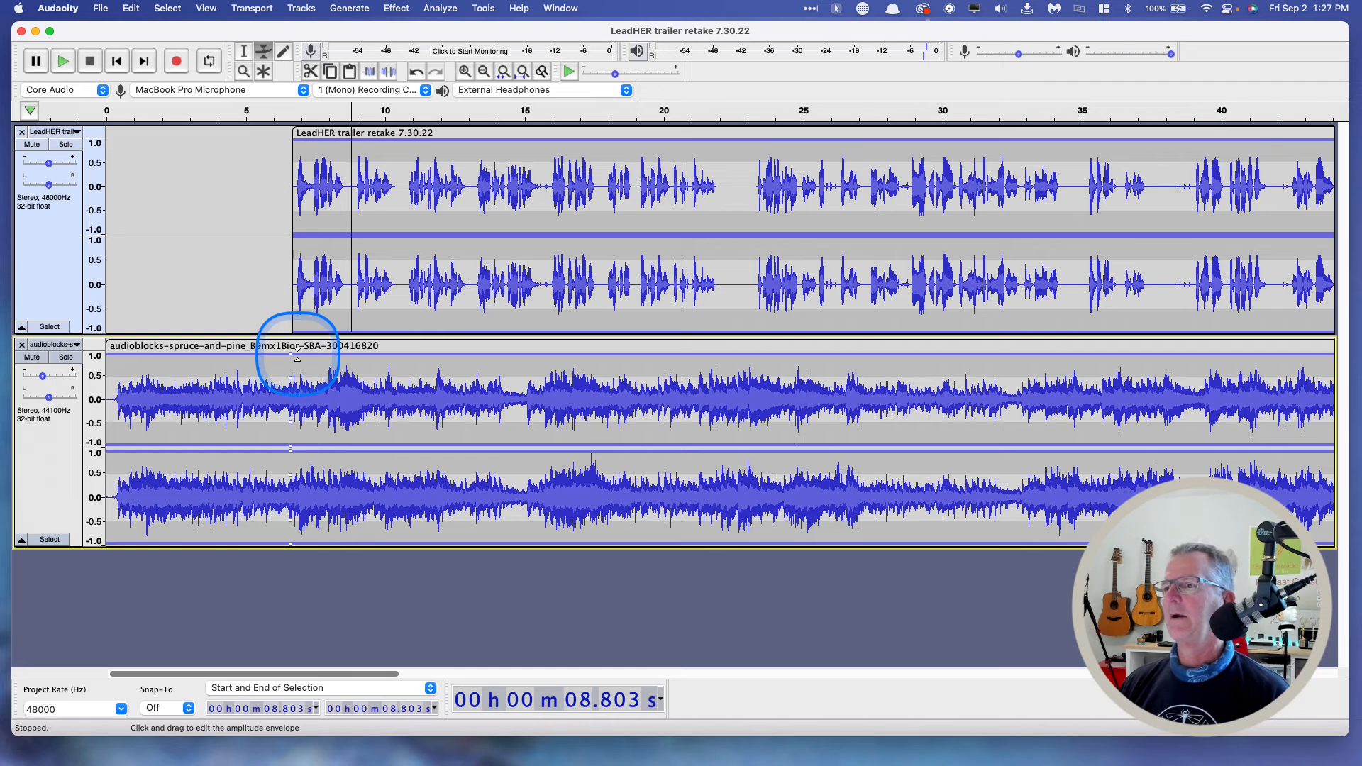
click(298, 356)
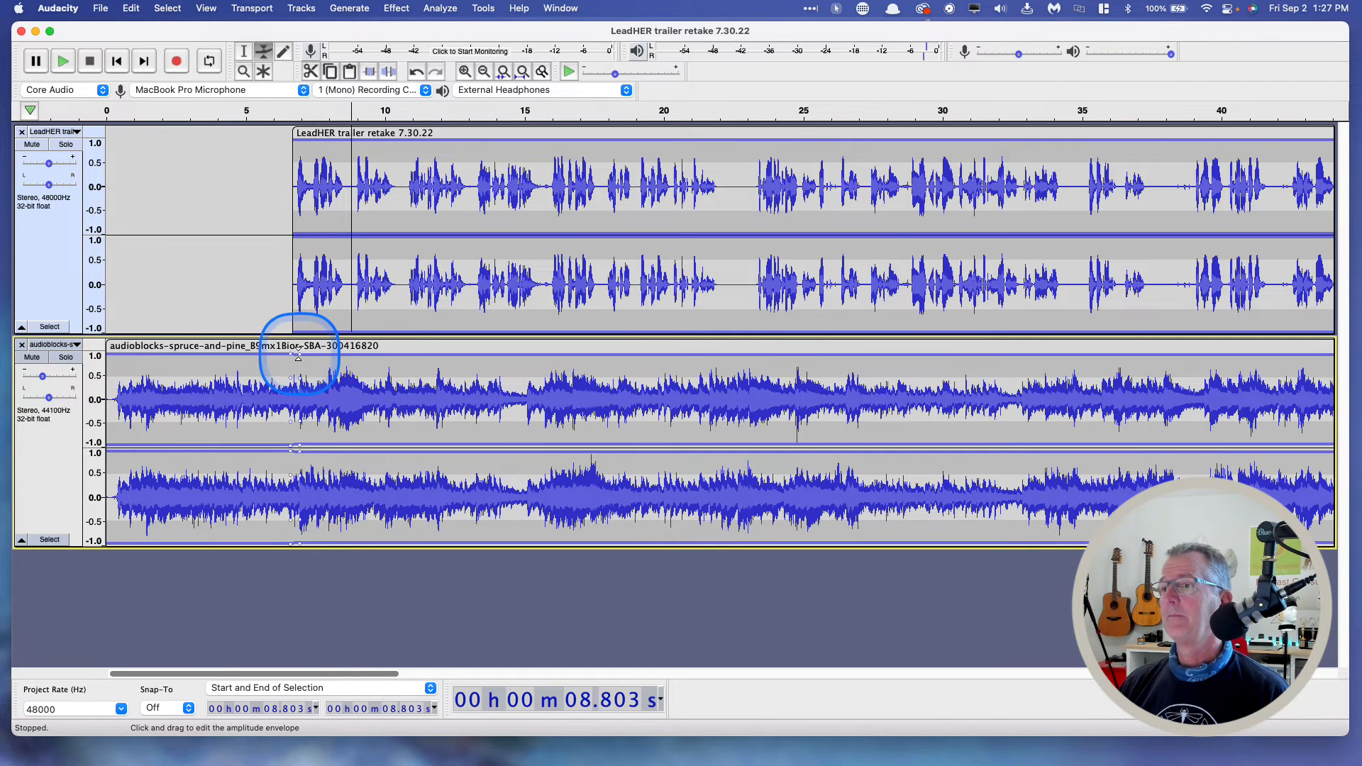
drag(298, 354, 516, 400)
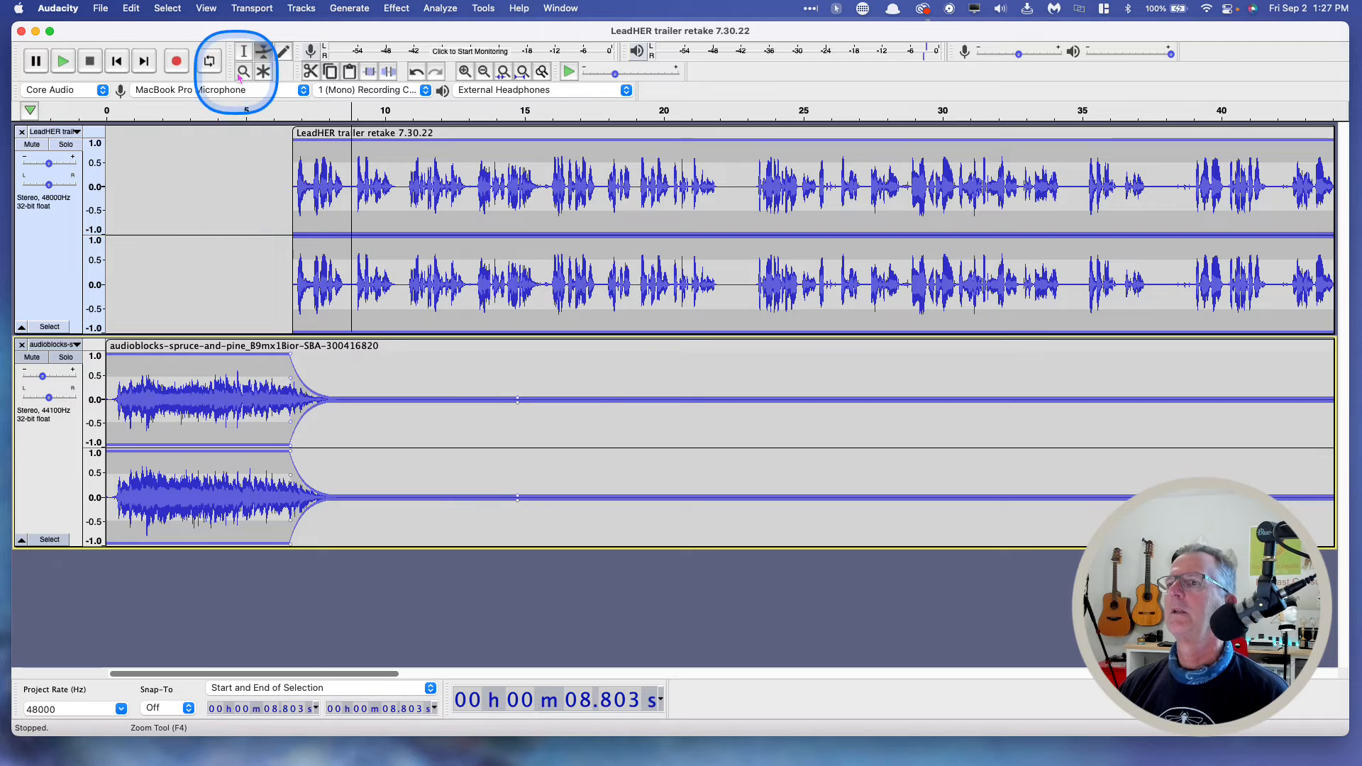
- Play from 4.172 seconds with the Selection tool to hear the music fade as the voice enters
click(244, 52)
click(222, 168)
key(space)
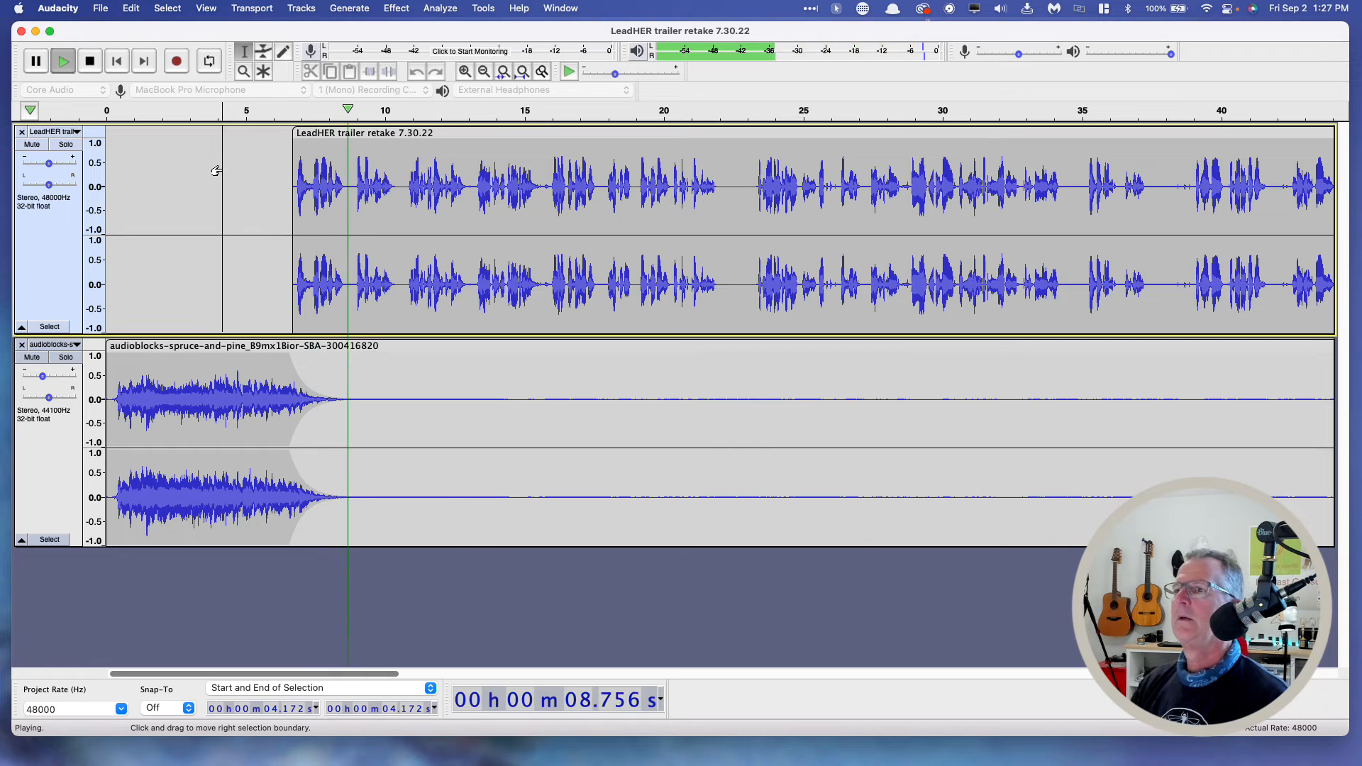
key(space)
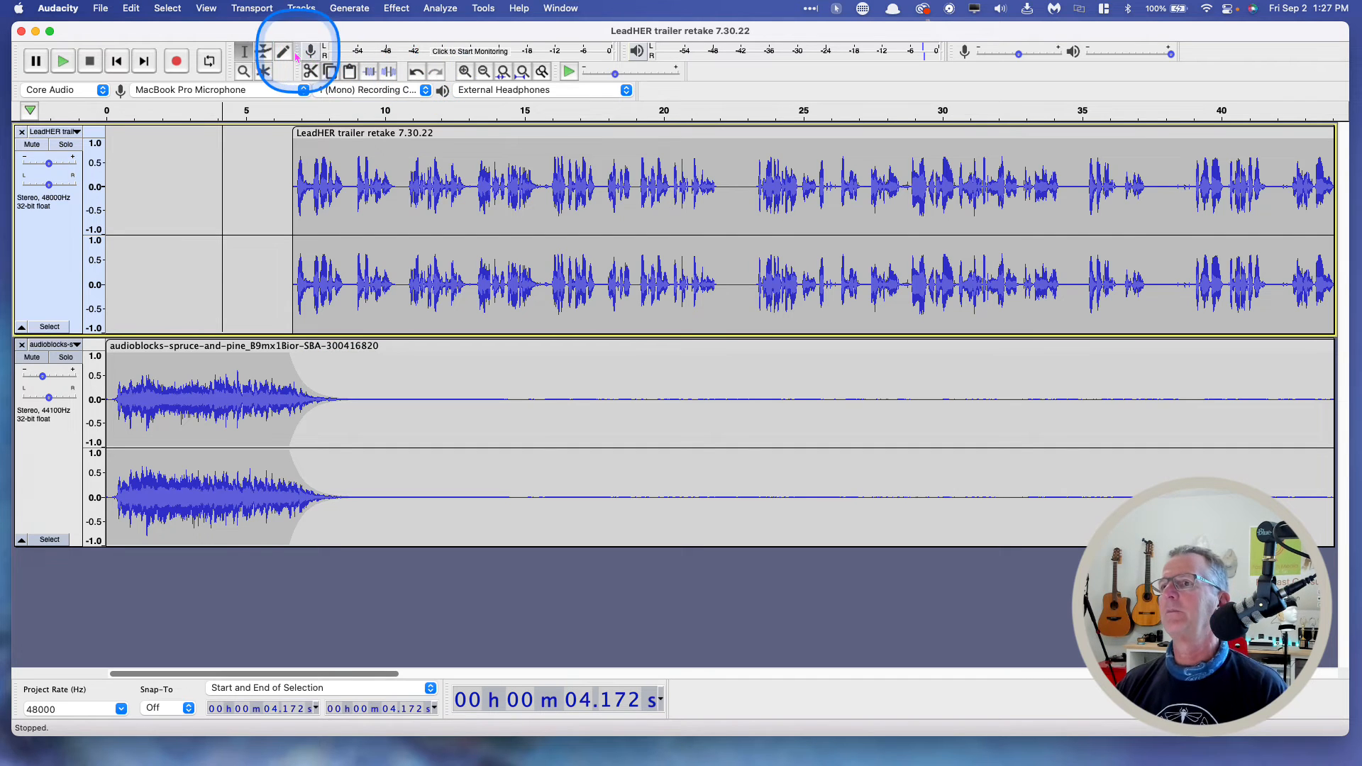
- Move the music envelope's lowered control point to about 7 seconds at a level of about 0.3, and play from 4.172 seconds
click(264, 51)
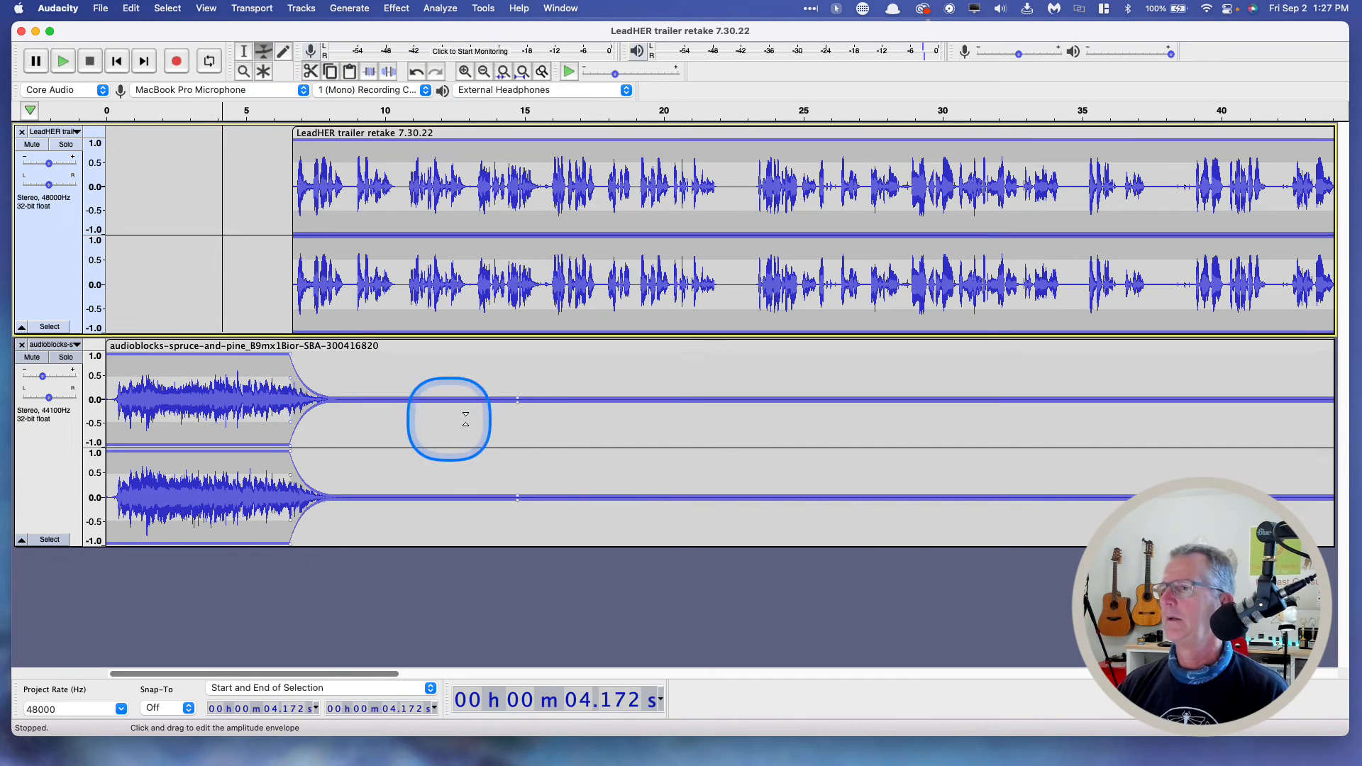
drag(517, 402, 303, 387)
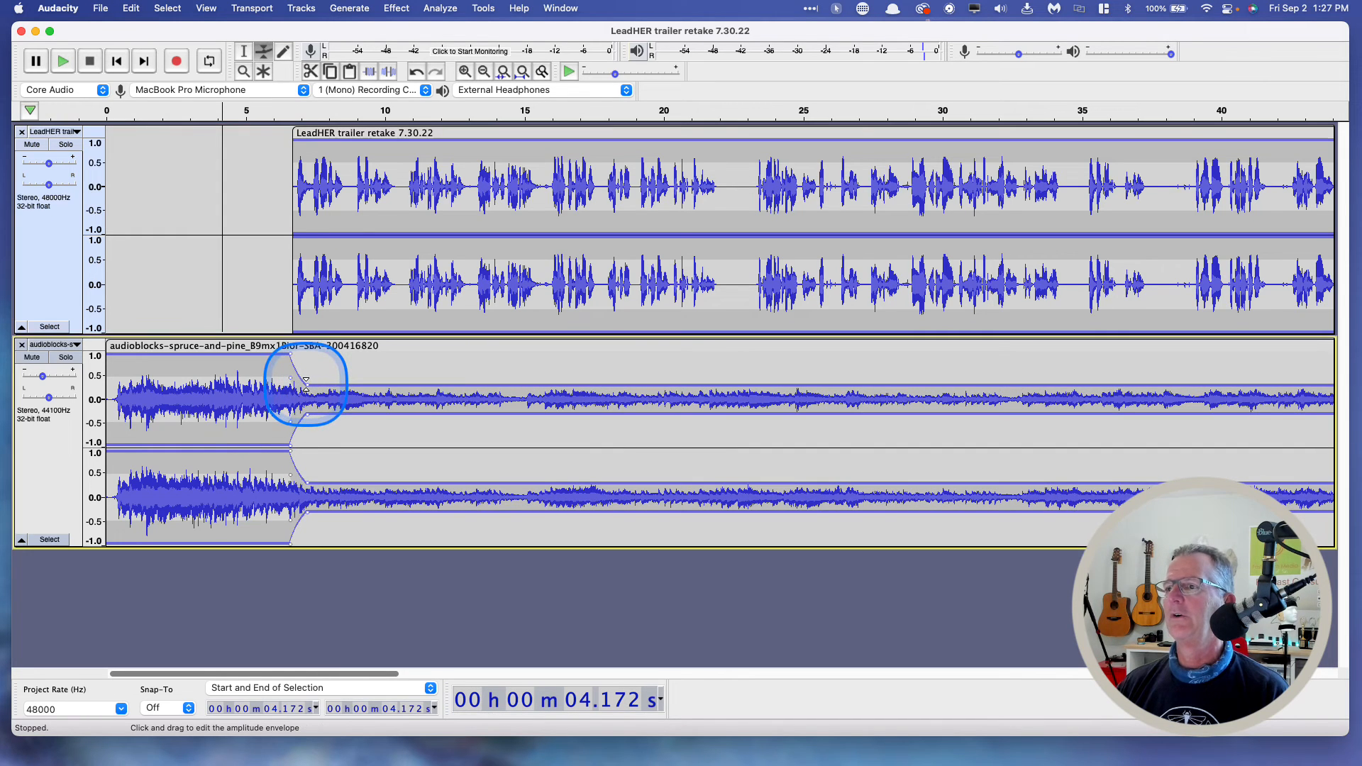
key(space)
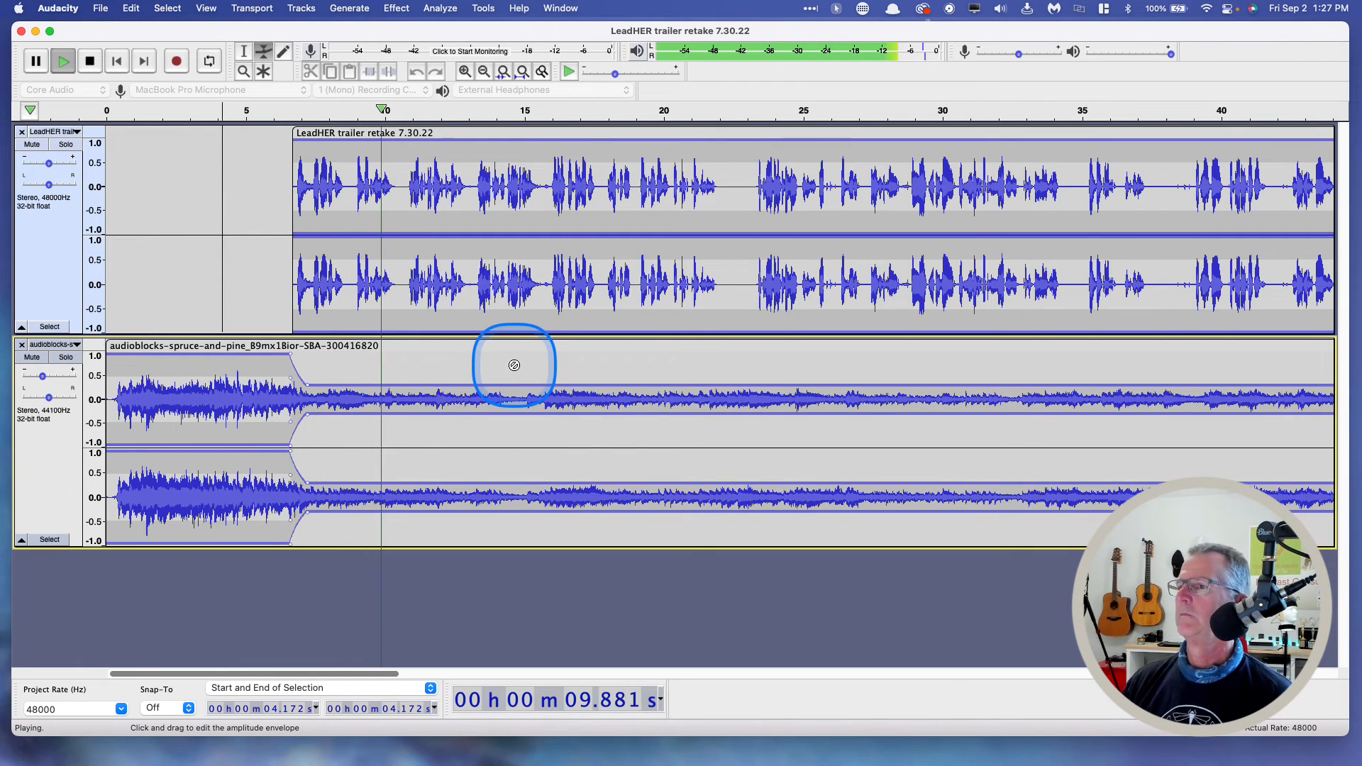
scroll(514, 365, right, 5)
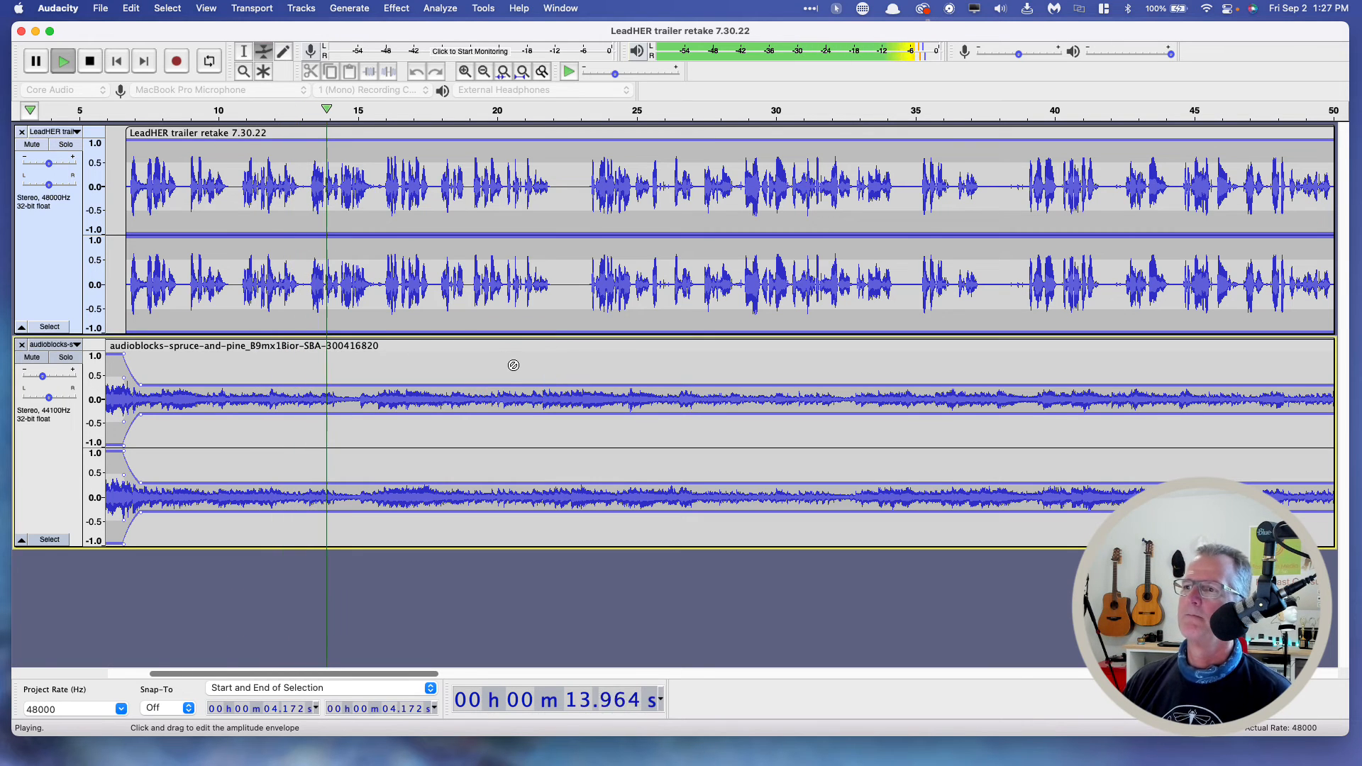
- Stop playback and add music envelope control points near 21.7 and 27.7 seconds, pulling the second down to near silence
key(space)
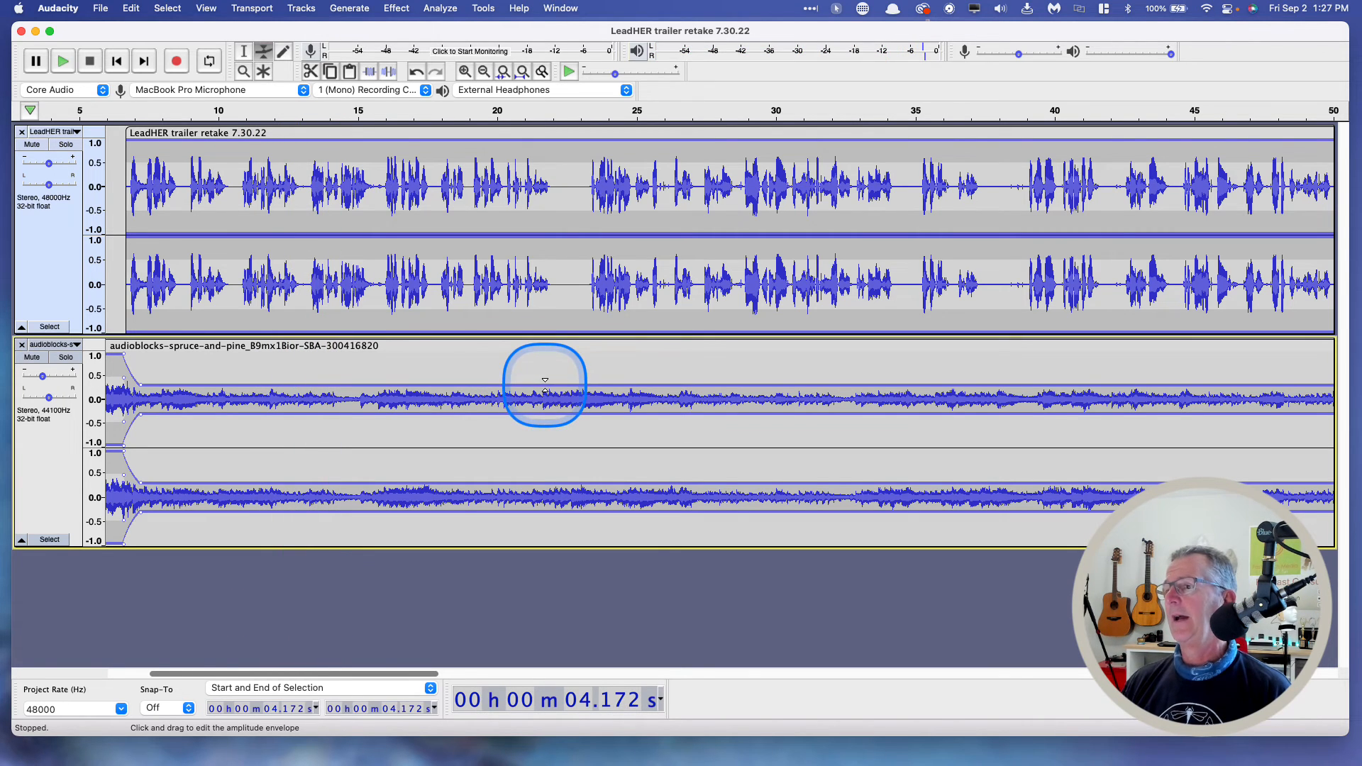
click(545, 389)
drag(702, 387, 688, 405)
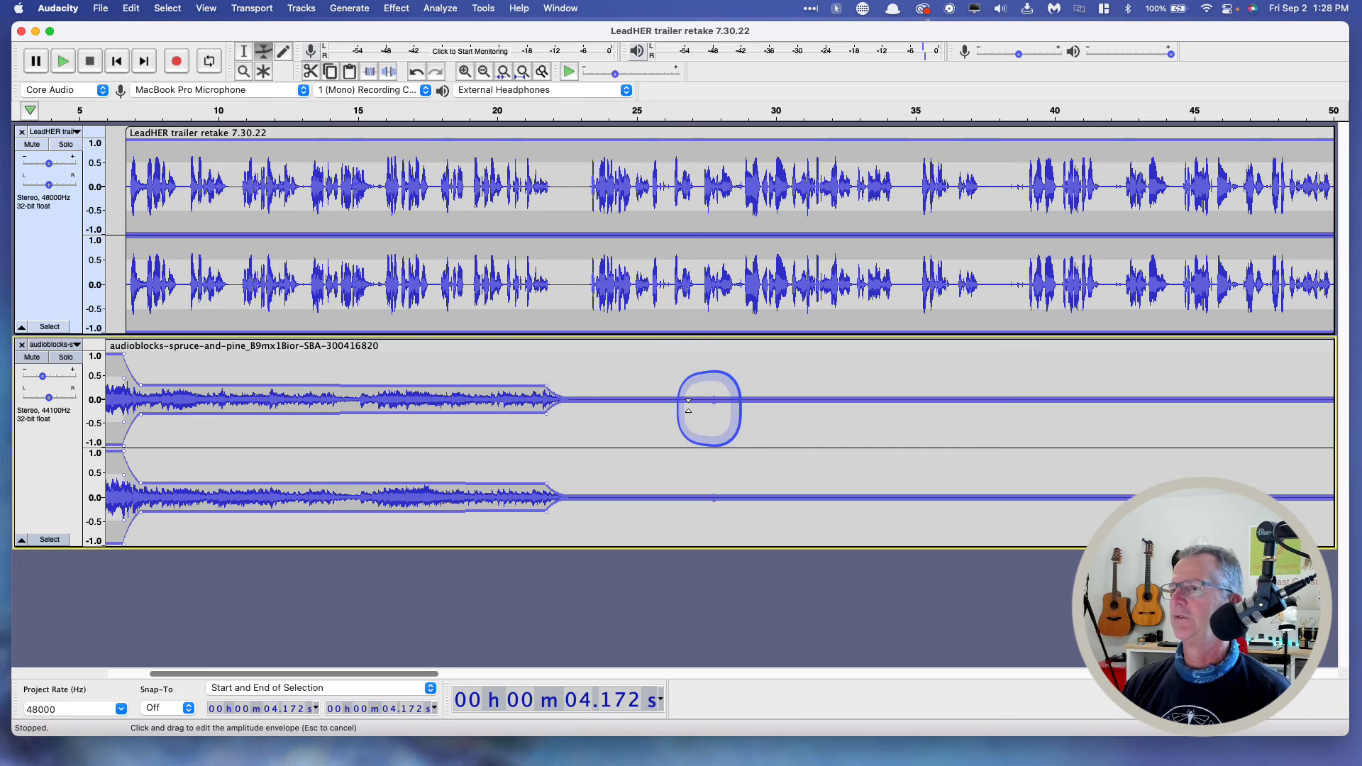
- Play from 19.386 seconds with the Selection tool to hear the music fade out under the voice
click(244, 51)
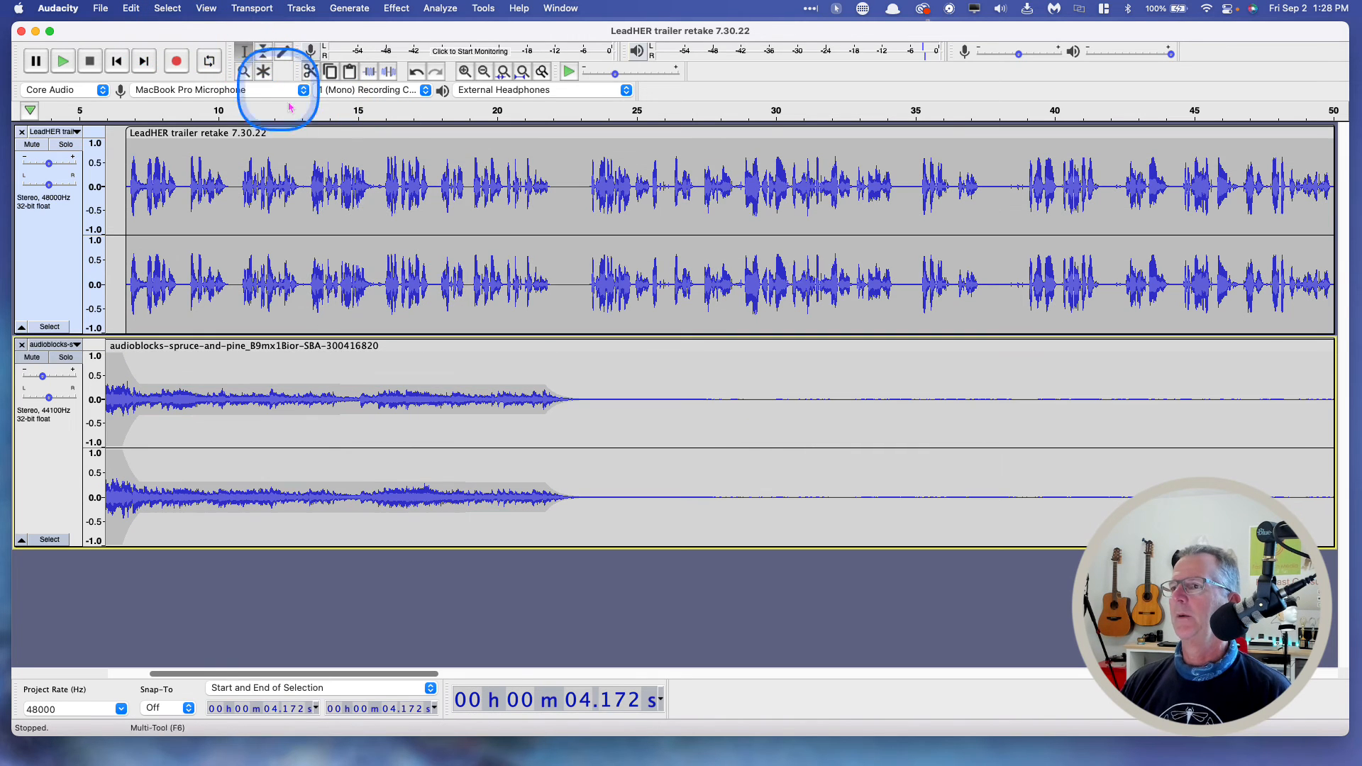
click(479, 263)
key(space)
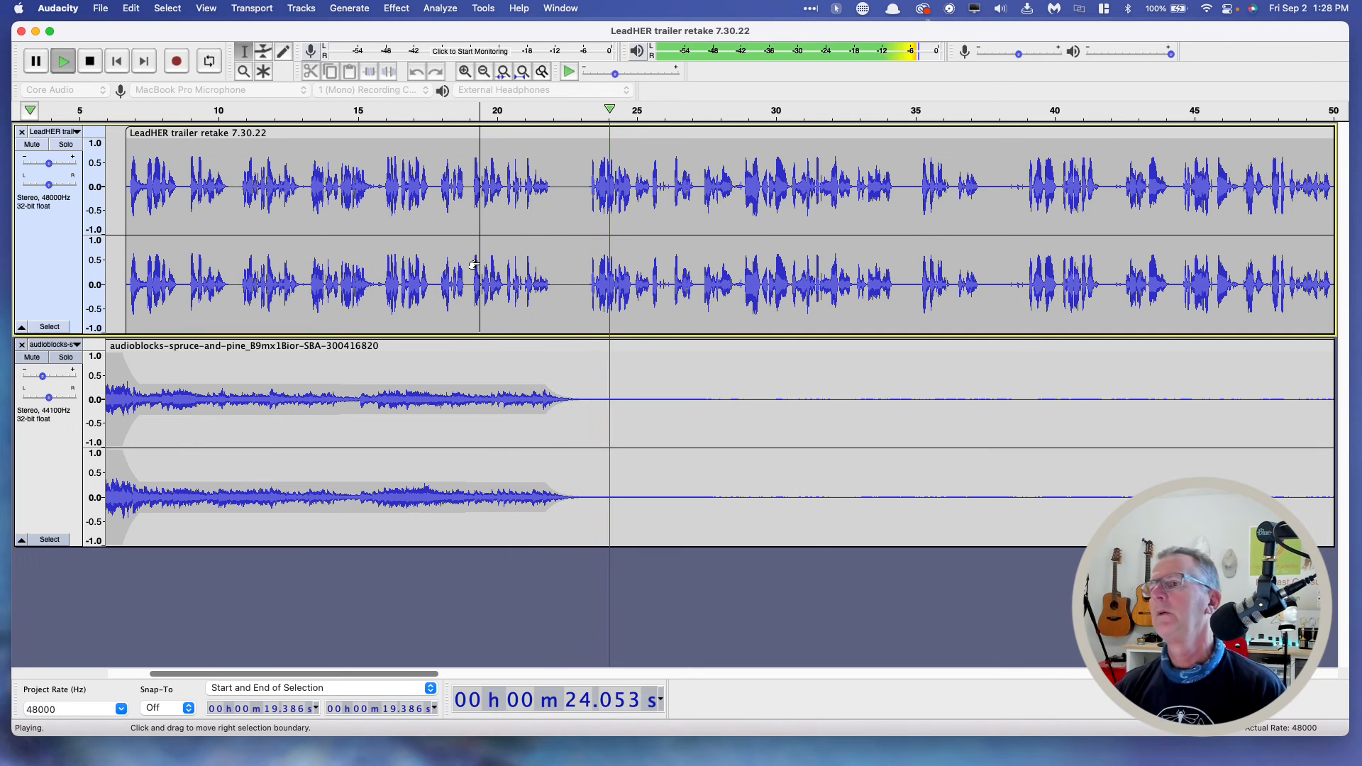
key(space)
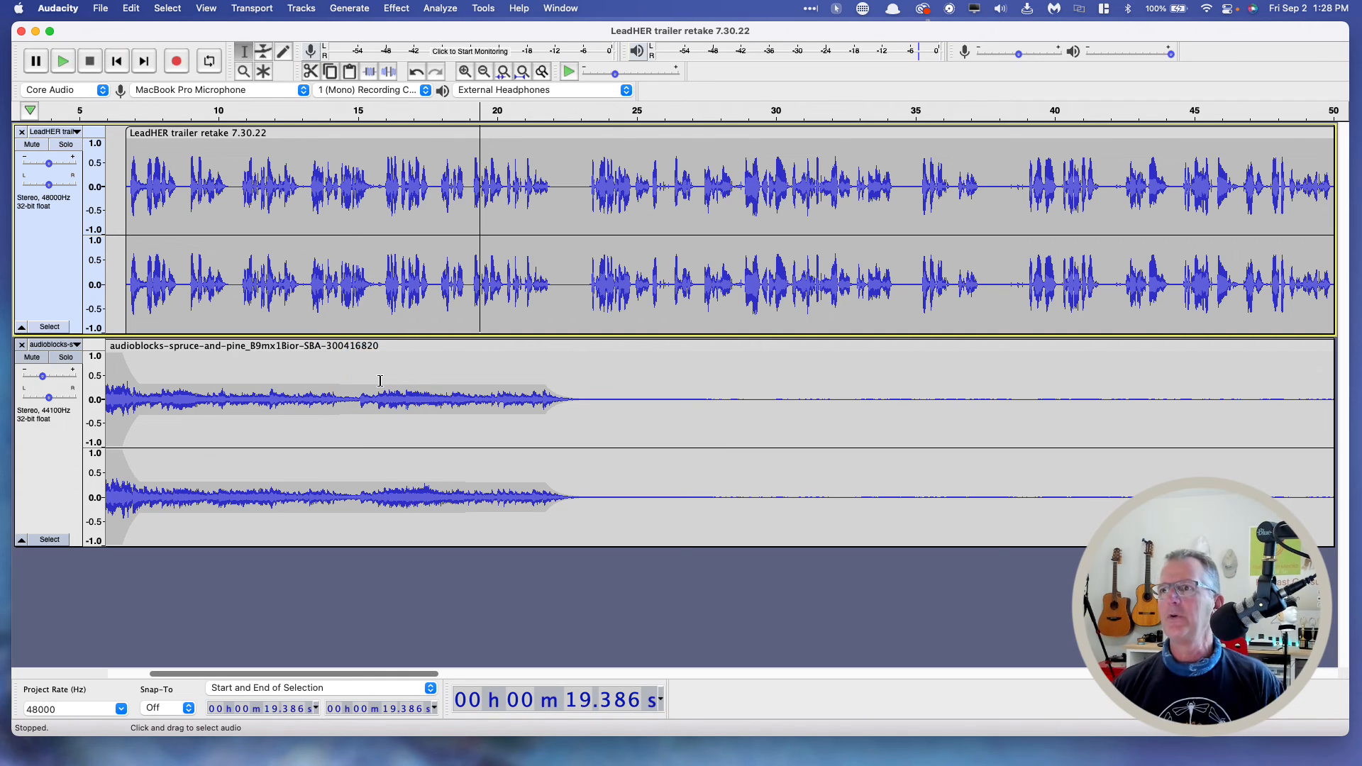
click(264, 52)
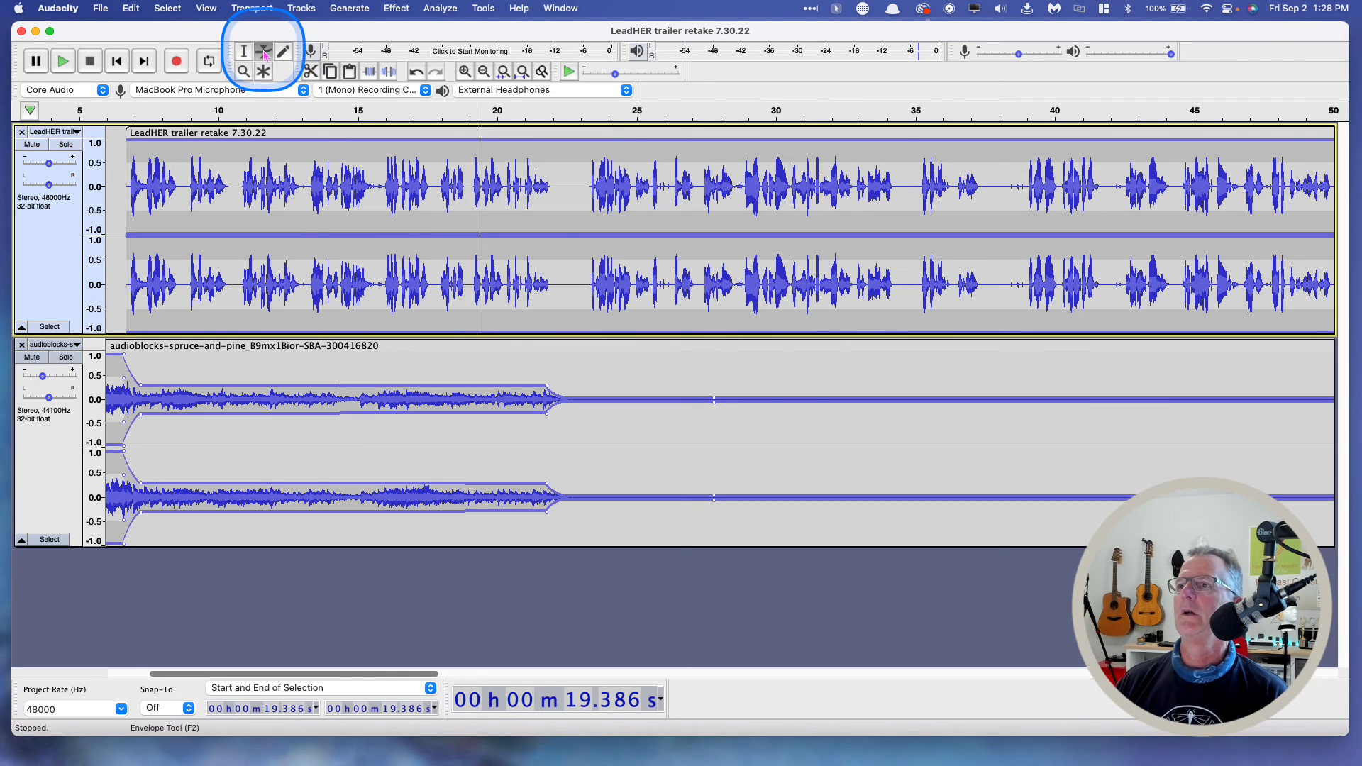
click(244, 54)
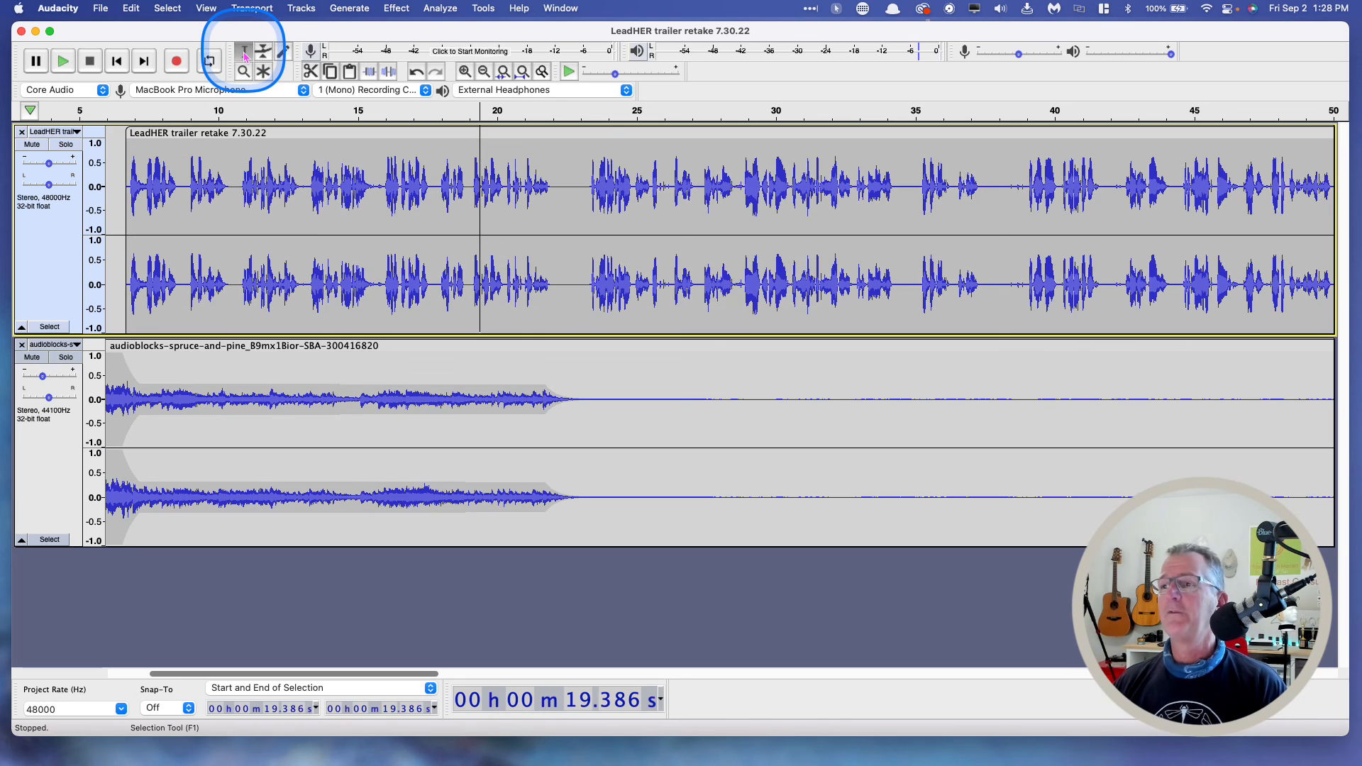